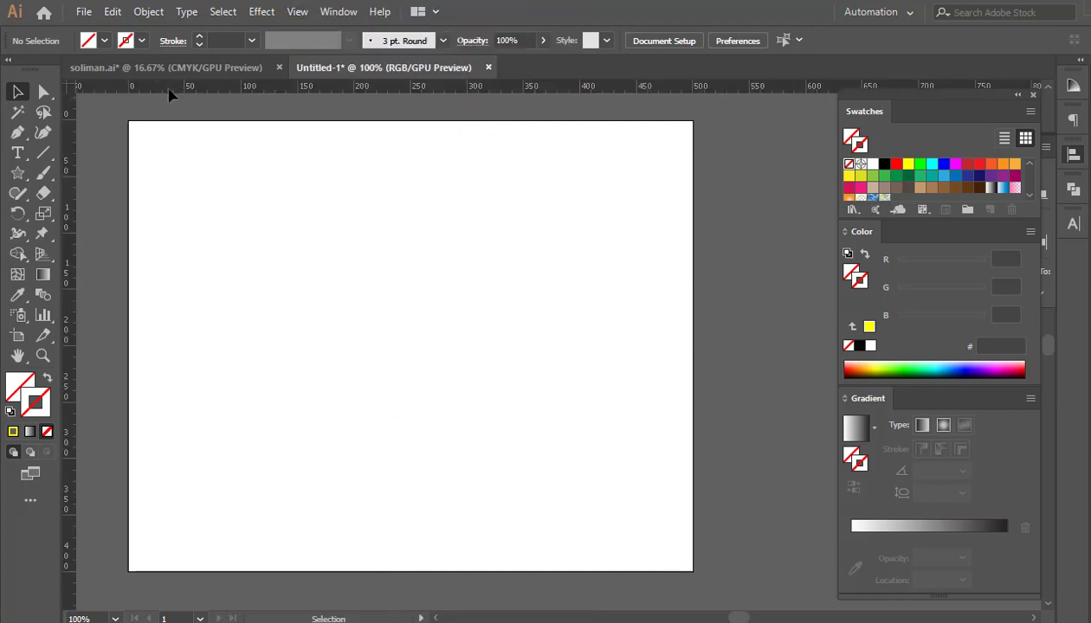
- Place a horizontal and a vertical guide across the artboard near its middle
{"action": "key", "text": "shift+F7"}
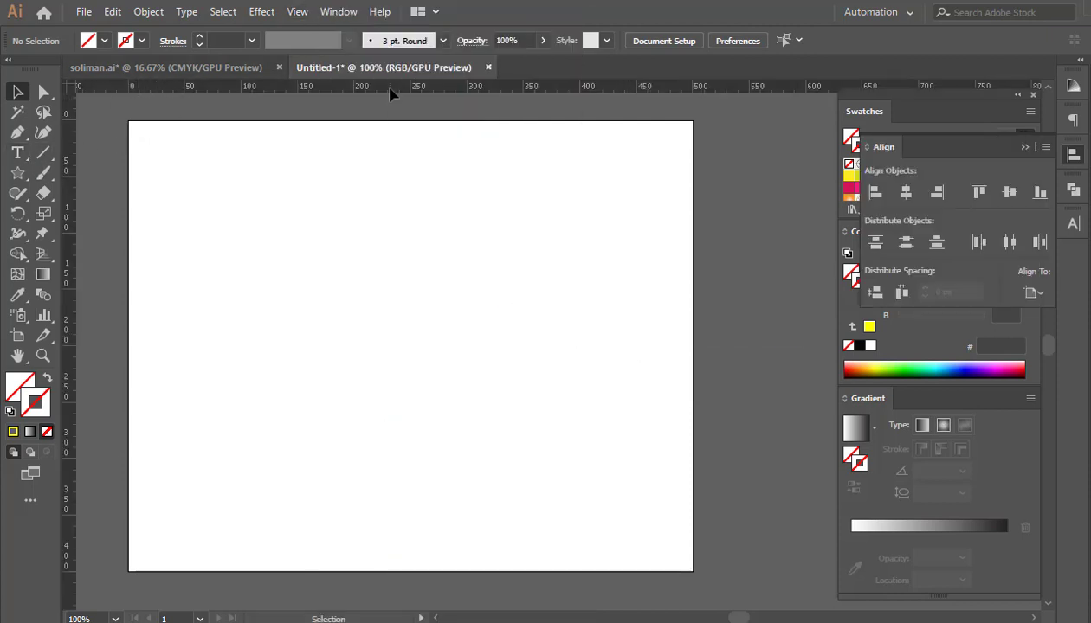
{"action": "left_click_drag", "start_coordinate": [389, 89], "coordinate": [401, 330]}
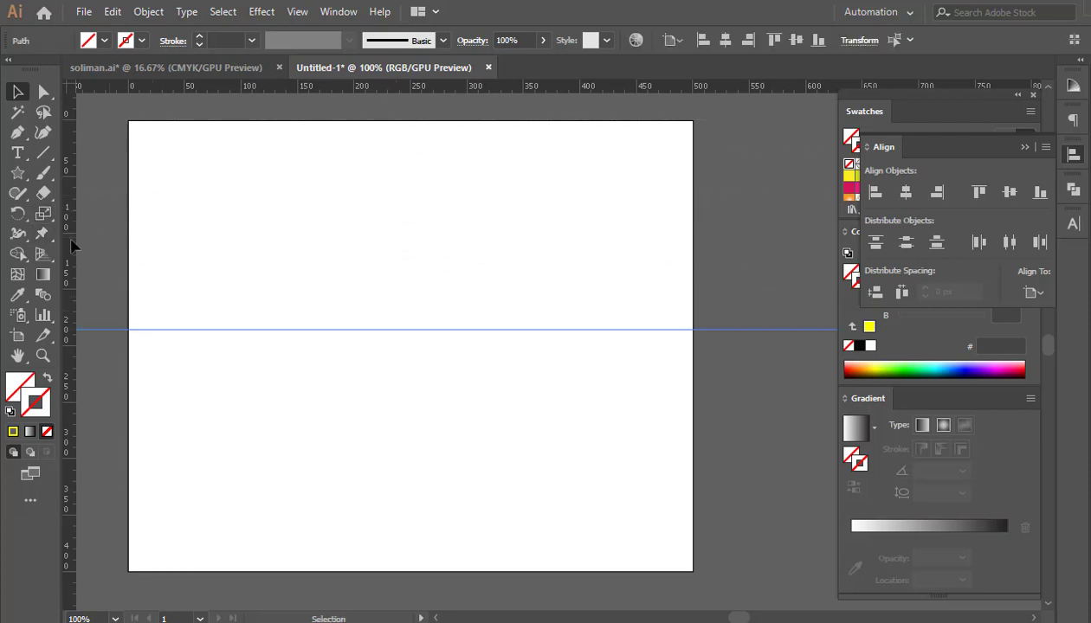
{"action": "left_click_drag", "start_coordinate": [124, 258], "coordinate": [423, 290]}
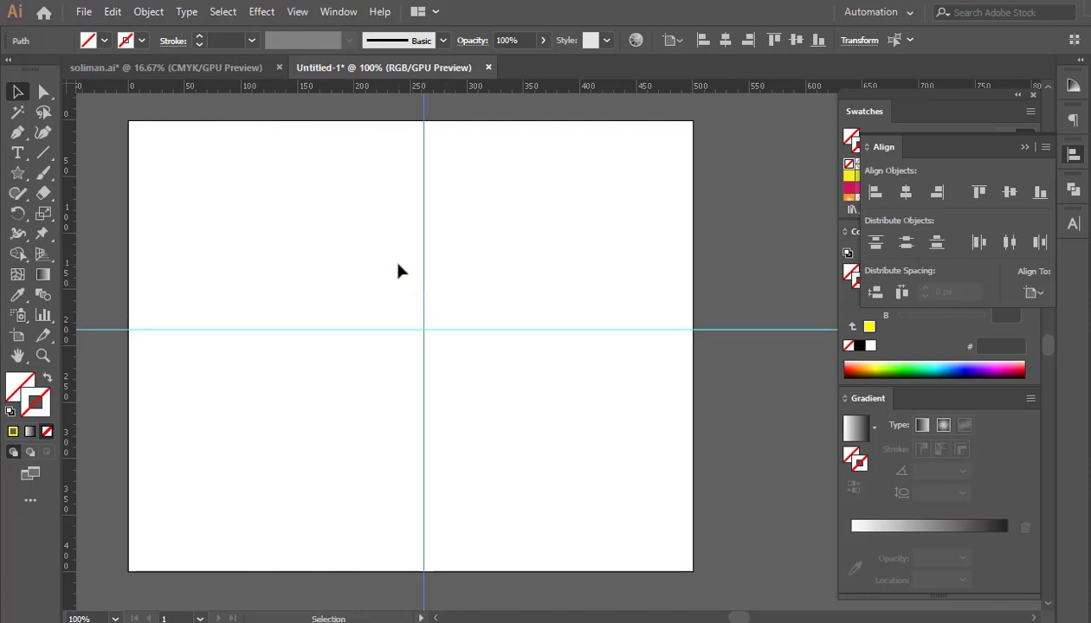
- Center the vertical guide horizontally and the horizontal guide vertically on the artboard, and lock the guides
{"action": "left_click", "coordinate": [725, 40]}
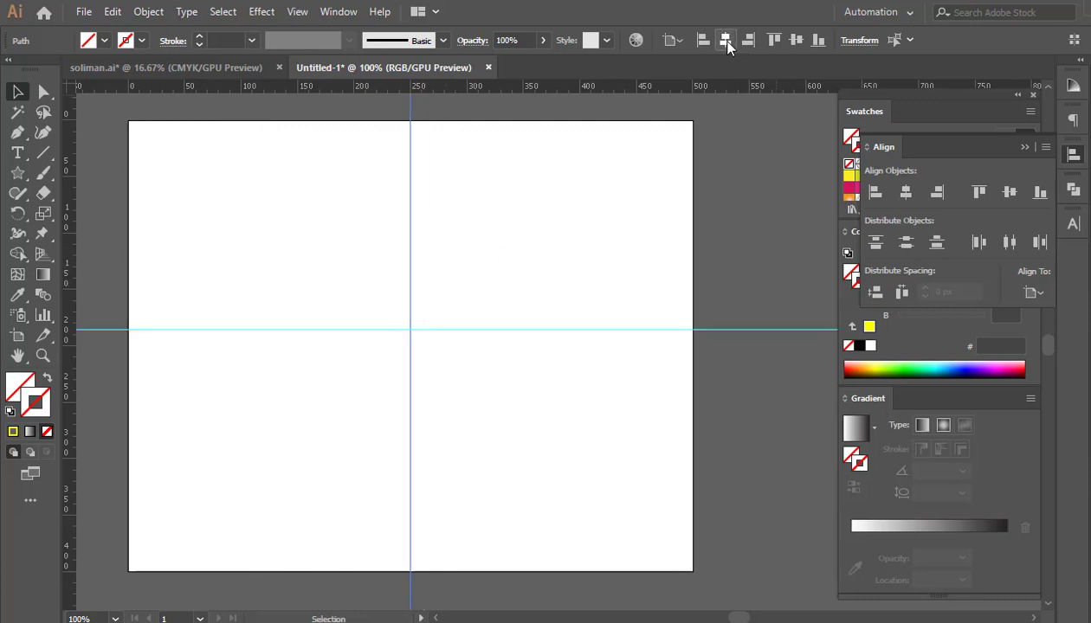
{"action": "left_click_drag", "start_coordinate": [506, 367], "coordinate": [506, 367]}
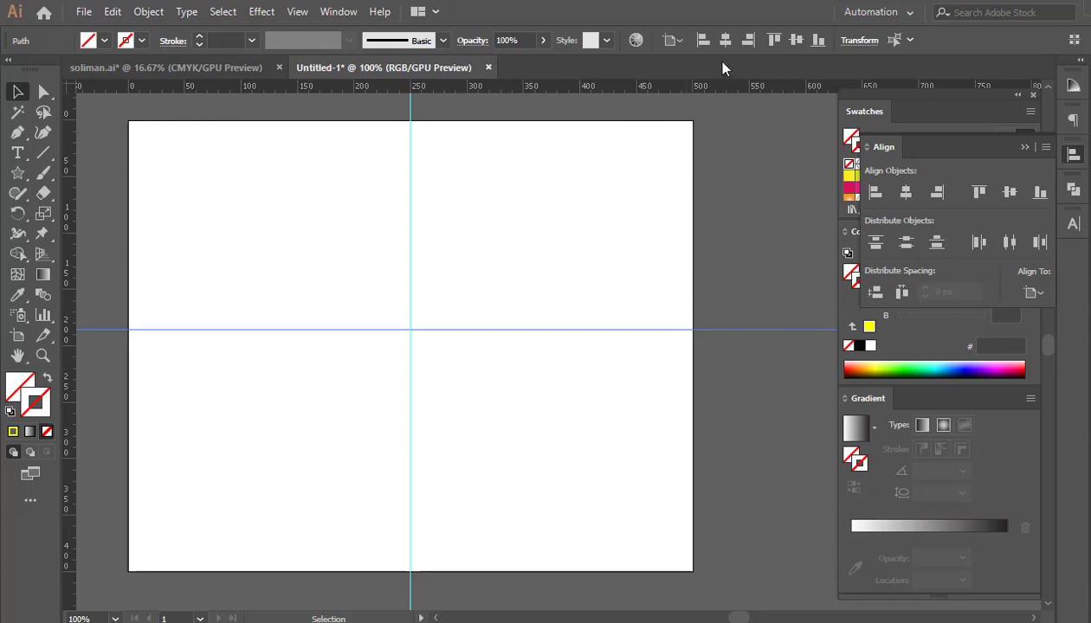
{"action": "left_click", "coordinate": [792, 40]}
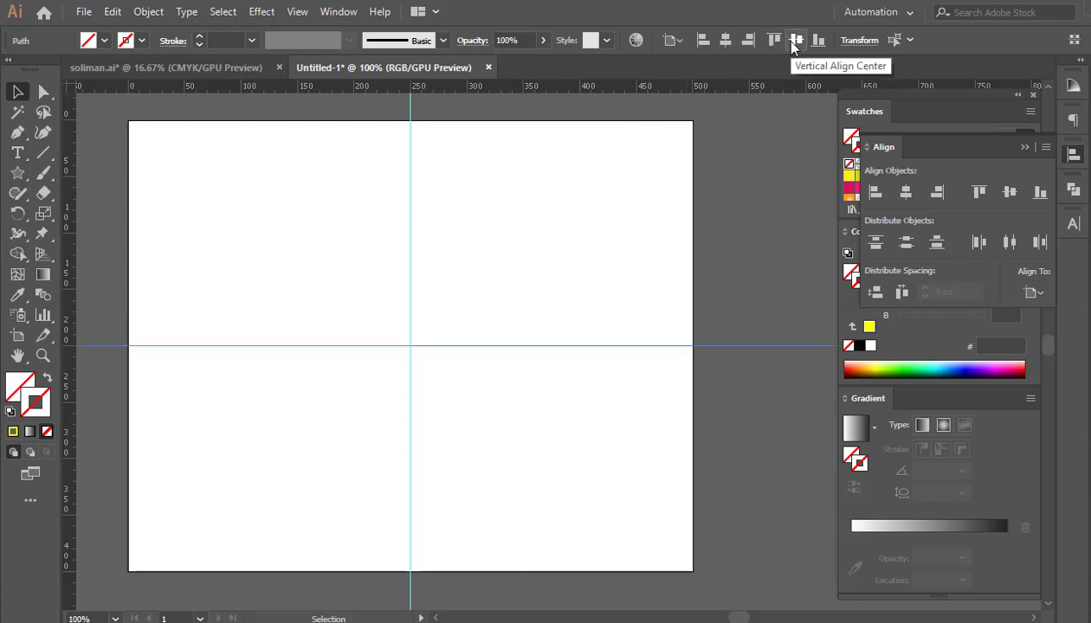
{"action": "right_click", "coordinate": [453, 272]}
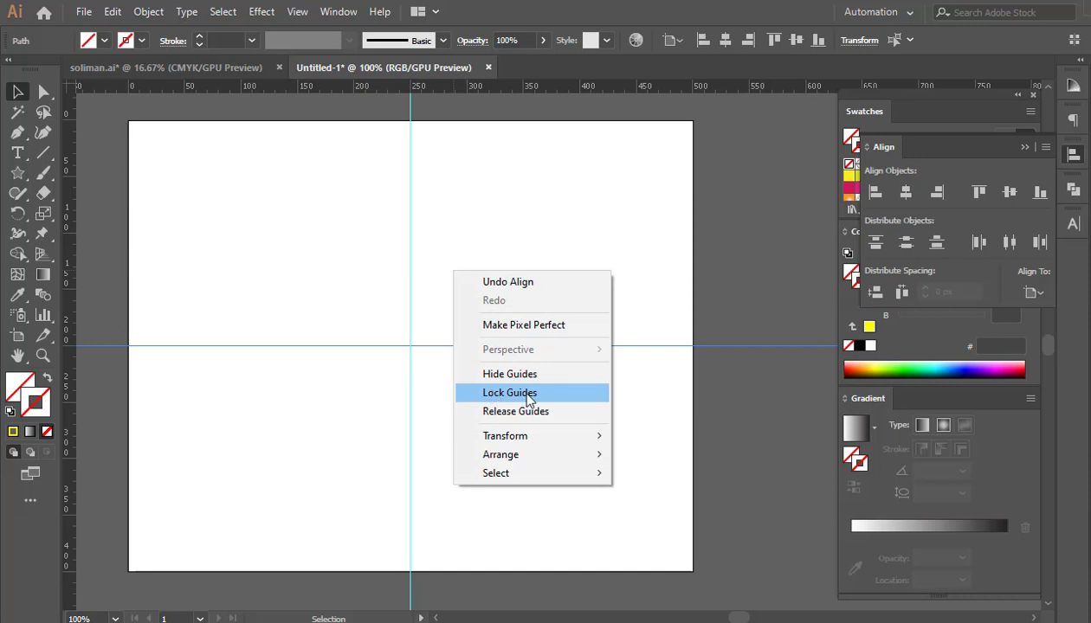
{"action": "left_click", "coordinate": [510, 393]}
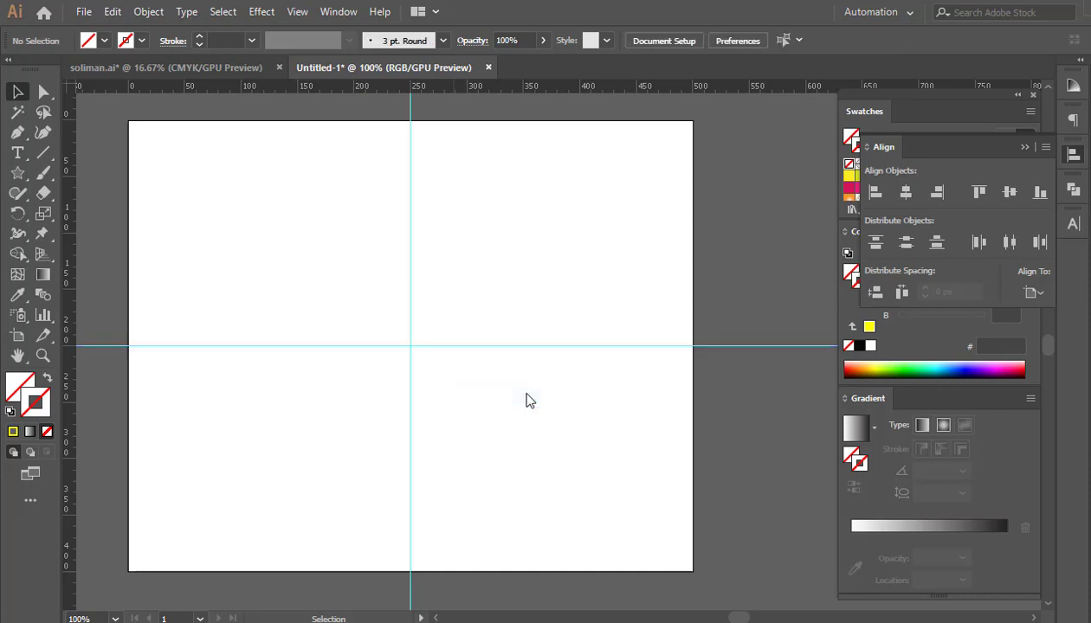
- Draw a five-pointed star about 80 px wide in the artboard's upper-left quarter and give it a black 0.5 pt stroke
{"action": "left_click", "coordinate": [19, 173]}
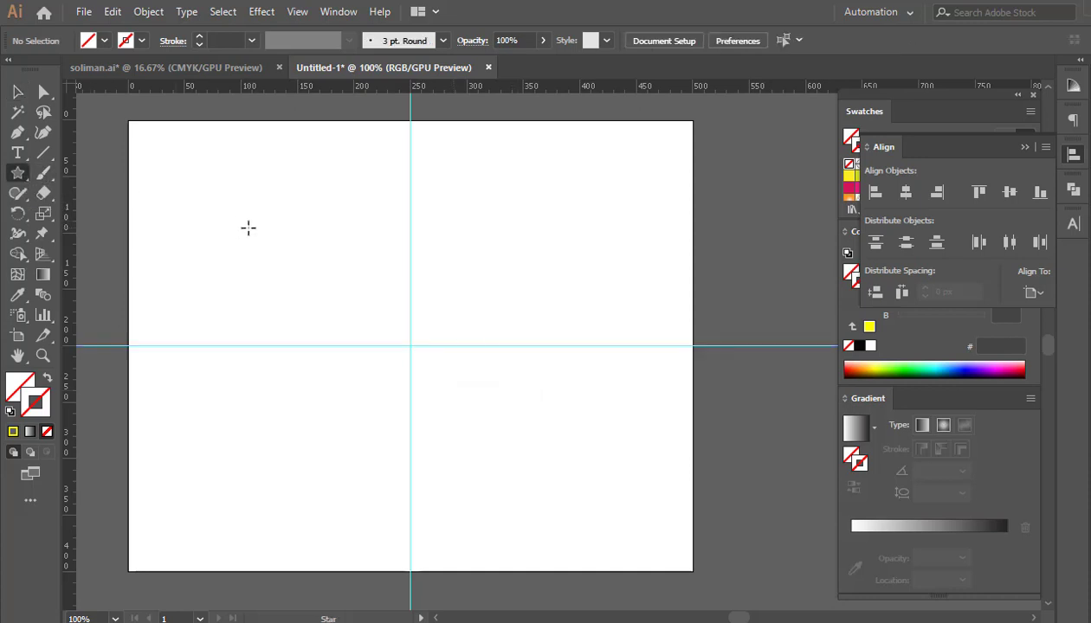
{"action": "left_click_drag", "start_coordinate": [249, 228], "coordinate": [280, 266]}
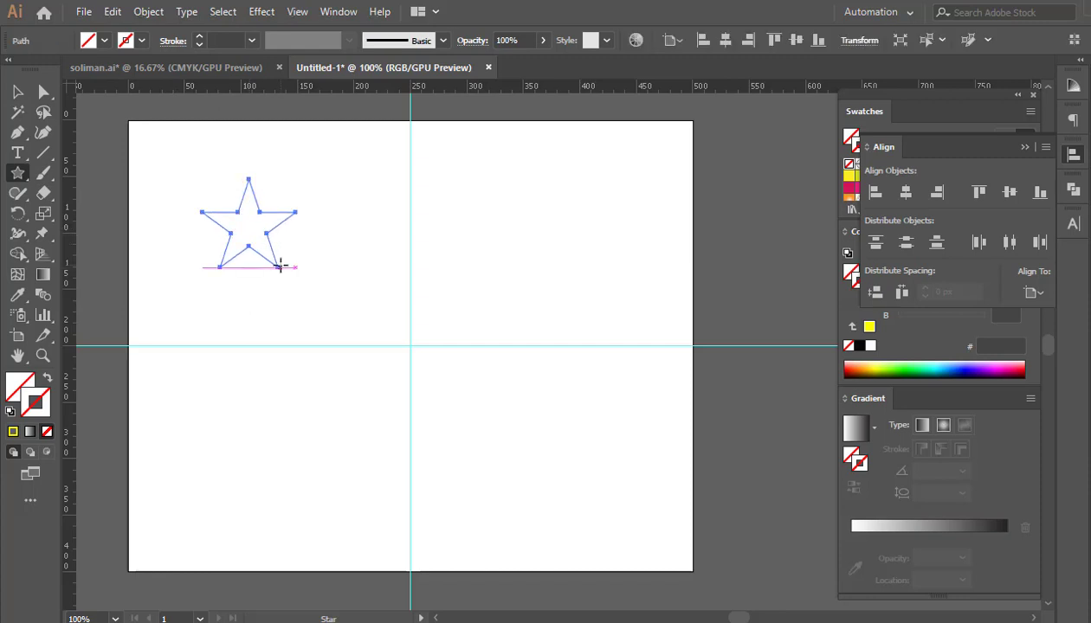
{"action": "left_click", "coordinate": [201, 38]}
{"action": "left_click", "coordinate": [201, 37]}
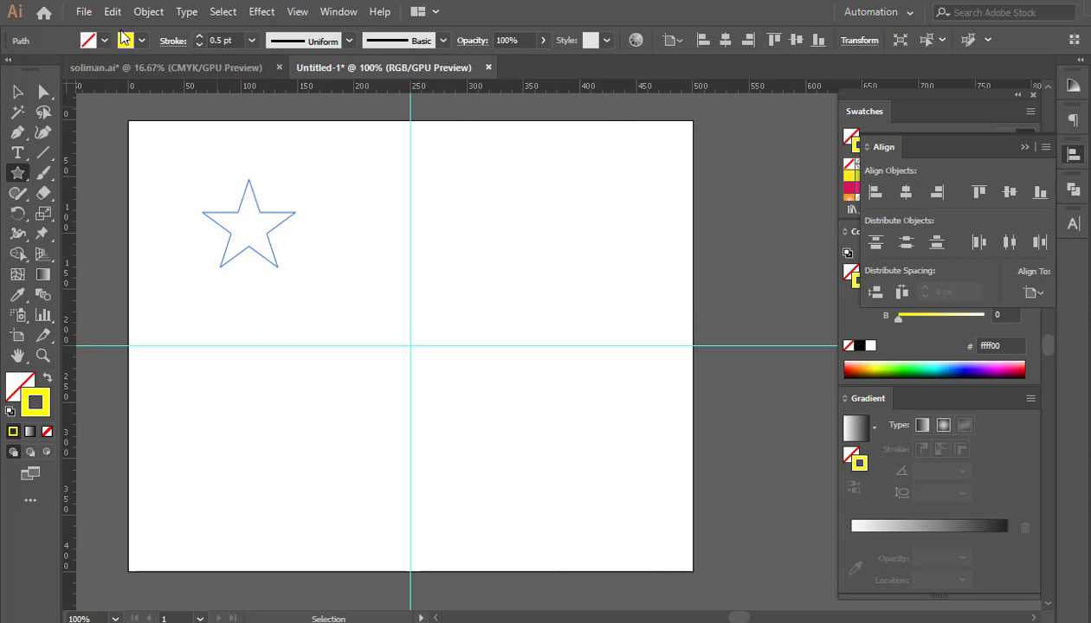
{"action": "left_click", "coordinate": [141, 41]}
{"action": "left_click", "coordinate": [46, 68]}
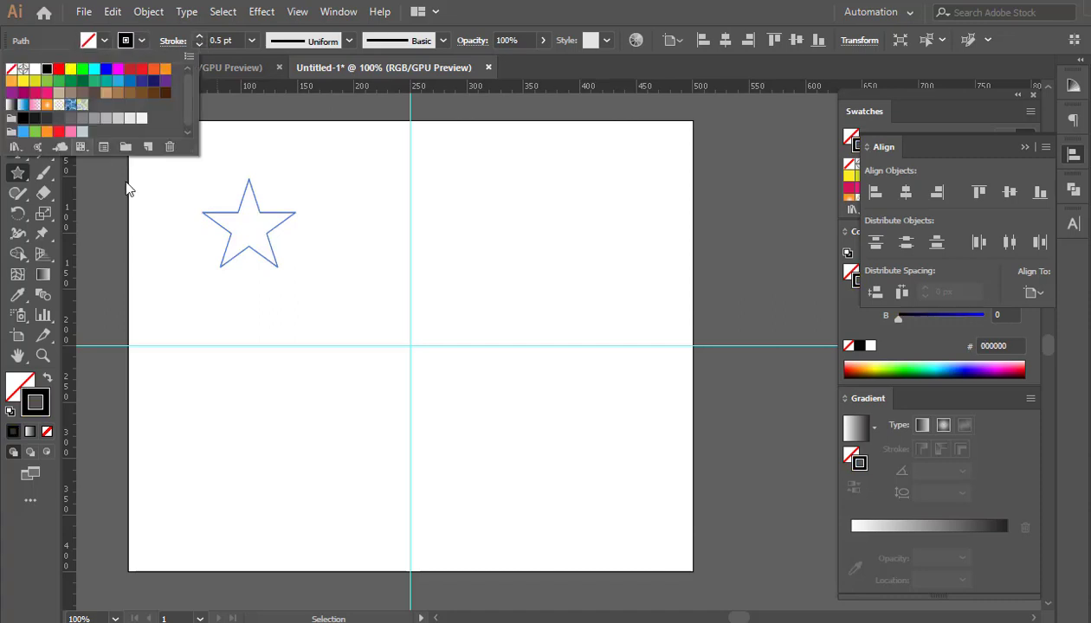
{"action": "key", "text": "Escape"}
- Center the star horizontally and vertically on the artboard
{"action": "left_click", "coordinate": [15, 96]}
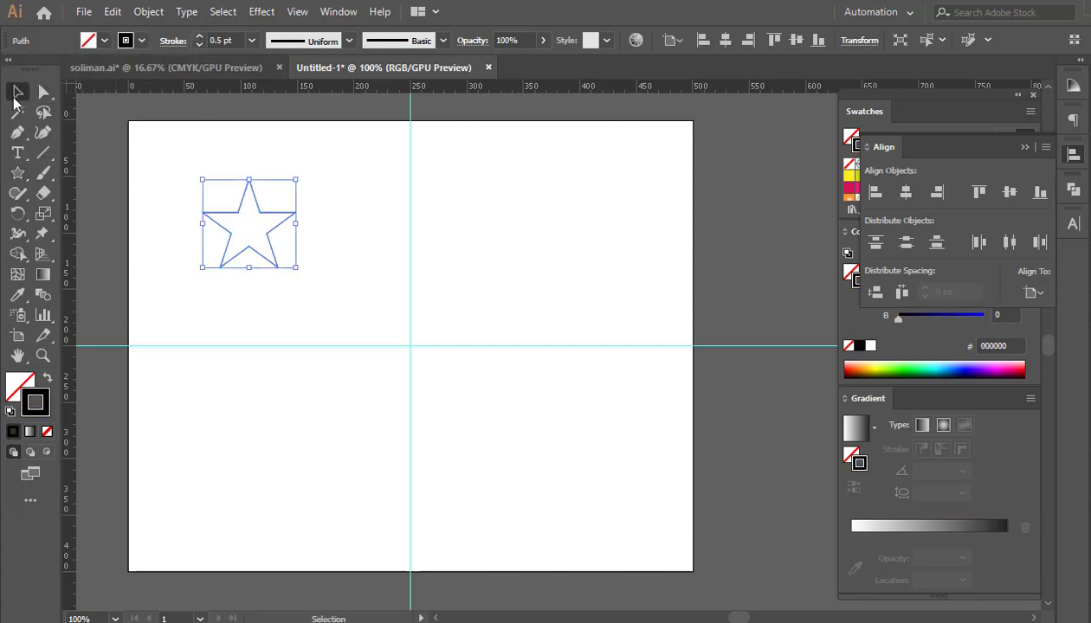
{"action": "left_click", "coordinate": [726, 41]}
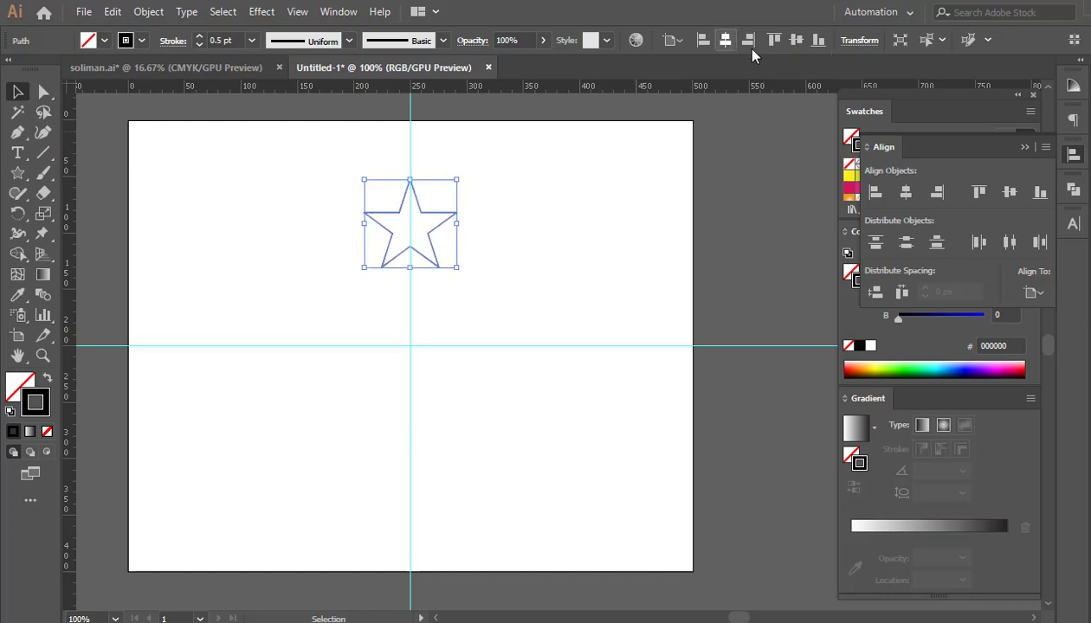
{"action": "left_click", "coordinate": [796, 40]}
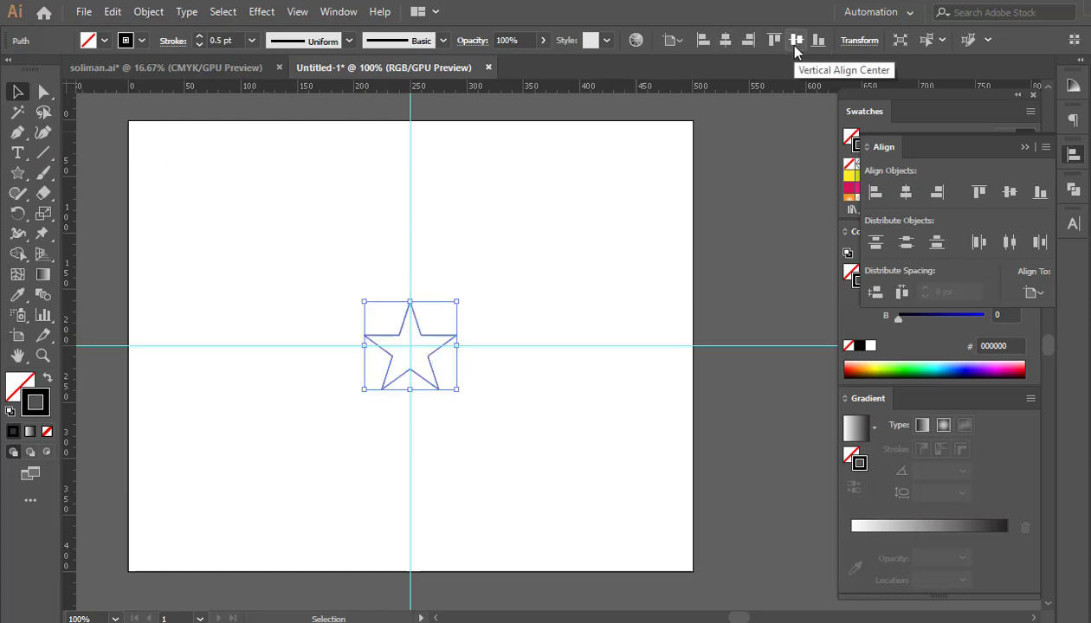
{"action": "left_click", "coordinate": [489, 392]}
- Duplicate the star straight up so the copy's lower points rest on the horizontal guide, and delete the original star
{"action": "scroll", "coordinate": [411, 378], "scroll_direction": "up", "scroll_amount": 1}
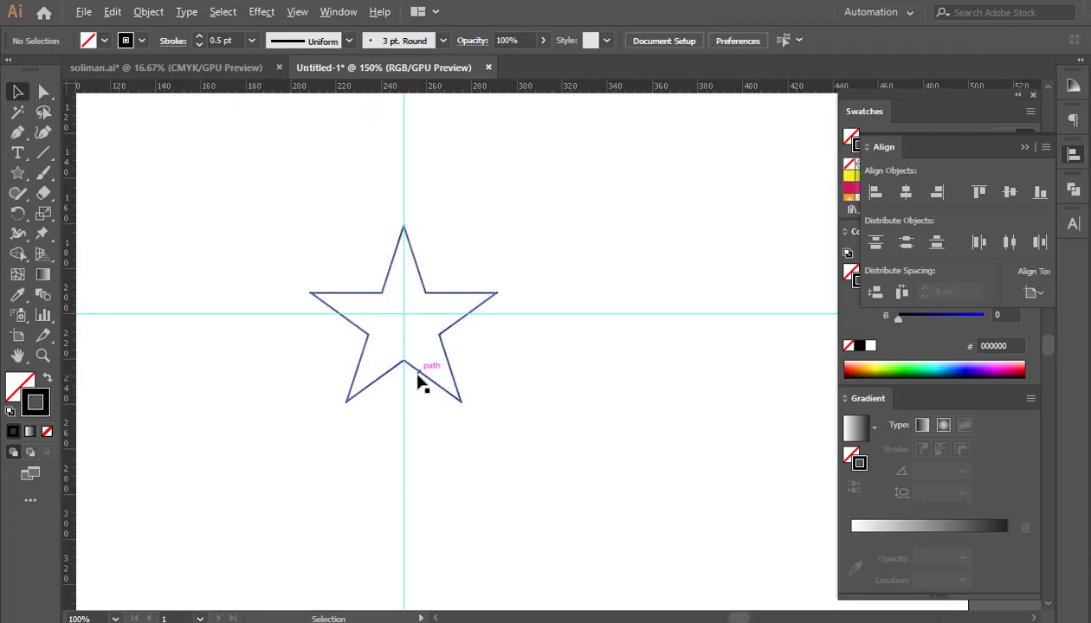
{"action": "scroll", "coordinate": [417, 381], "scroll_direction": "up", "scroll_amount": 1}
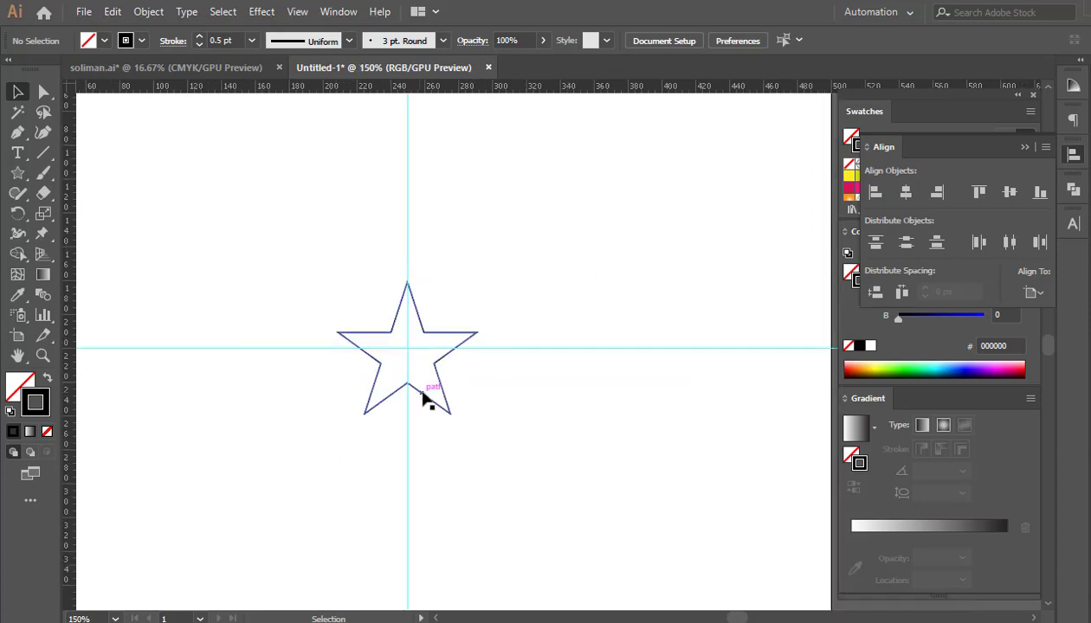
{"action": "left_click_drag", "start_coordinate": [426, 392], "coordinate": [421, 334]}
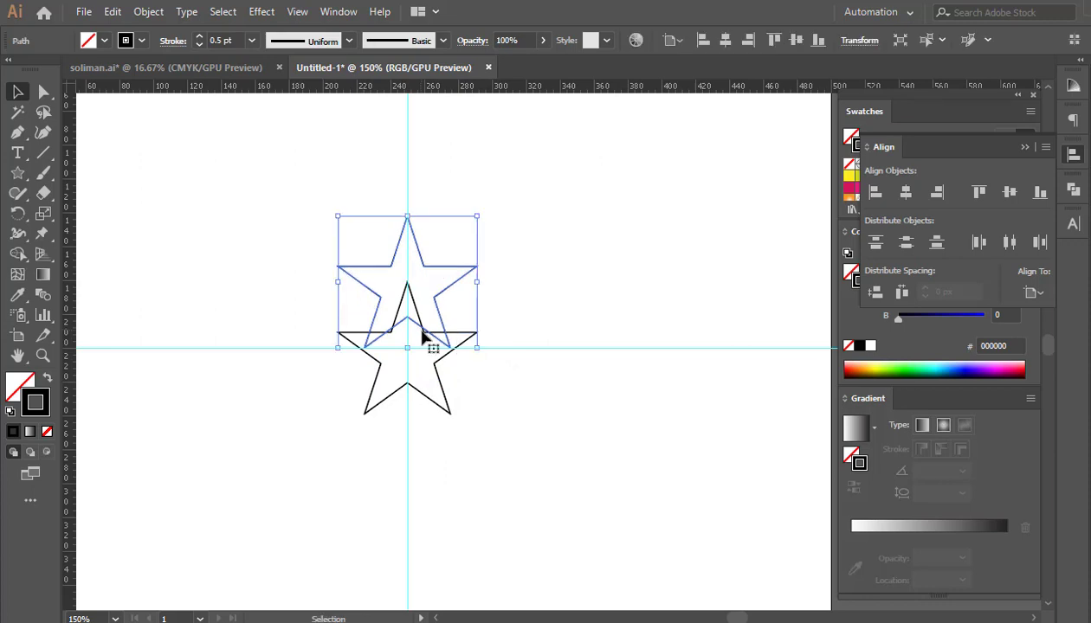
{"action": "left_click", "coordinate": [443, 389]}
{"action": "key", "text": "Delete"}
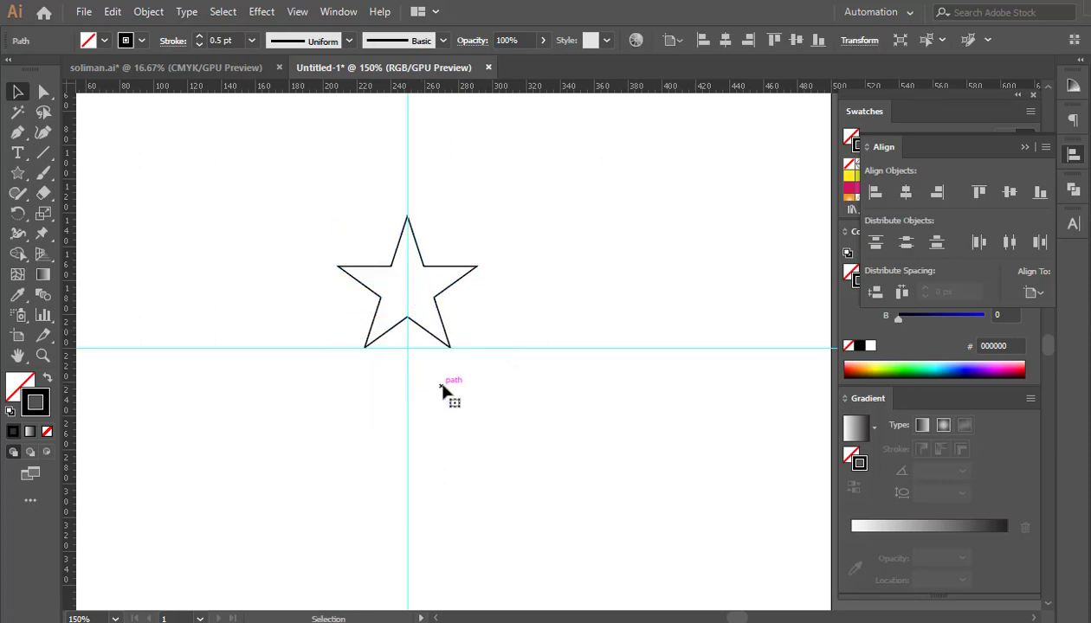
- Move the remaining star about 60 px straight up along the vertical guide, clear of the horizontal guide
{"action": "scroll", "coordinate": [440, 355], "scroll_direction": "up", "scroll_amount": 1}
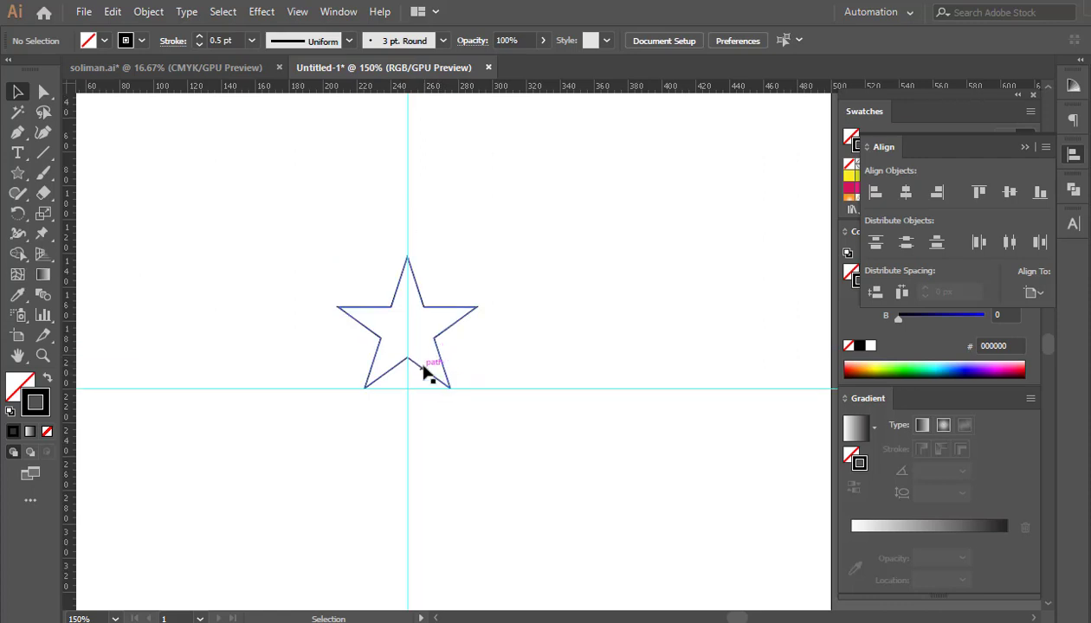
{"action": "left_click_drag", "start_coordinate": [423, 369], "coordinate": [425, 270]}
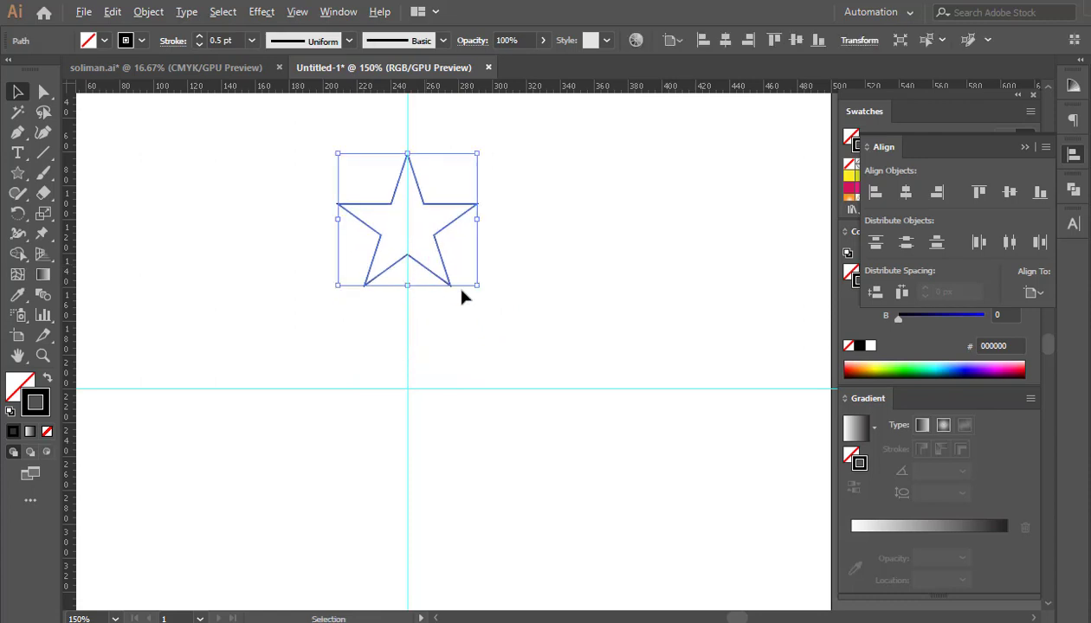
{"action": "key", "text": "ctrl+minus"}
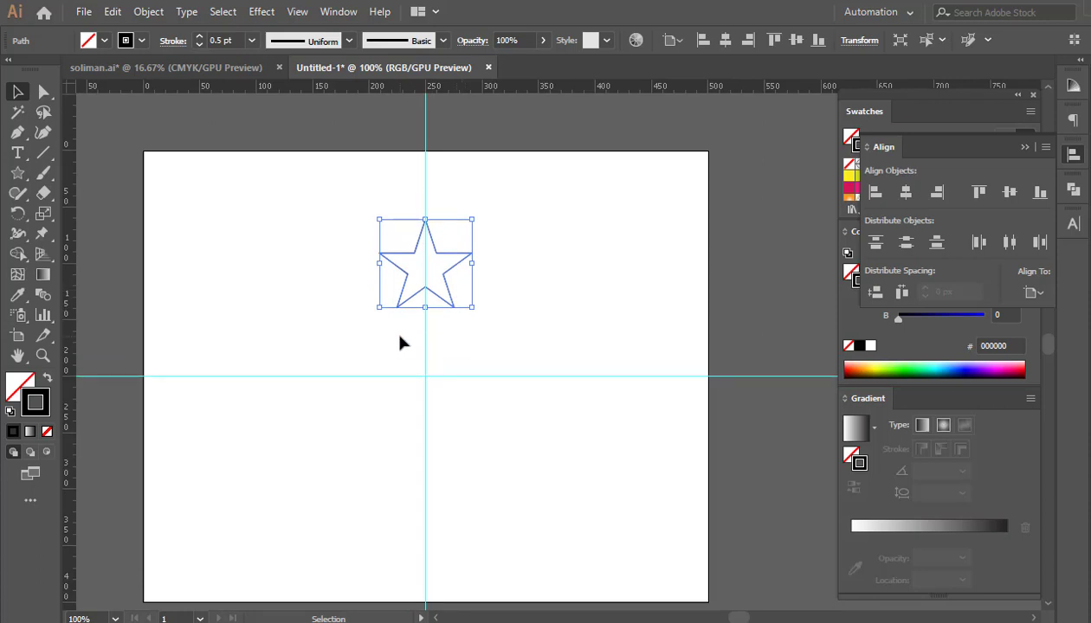
- Create a rotated copy of the star at 45° (360/8) around the intersection of the two guides, with the preview on
{"action": "left_click", "coordinate": [21, 215]}
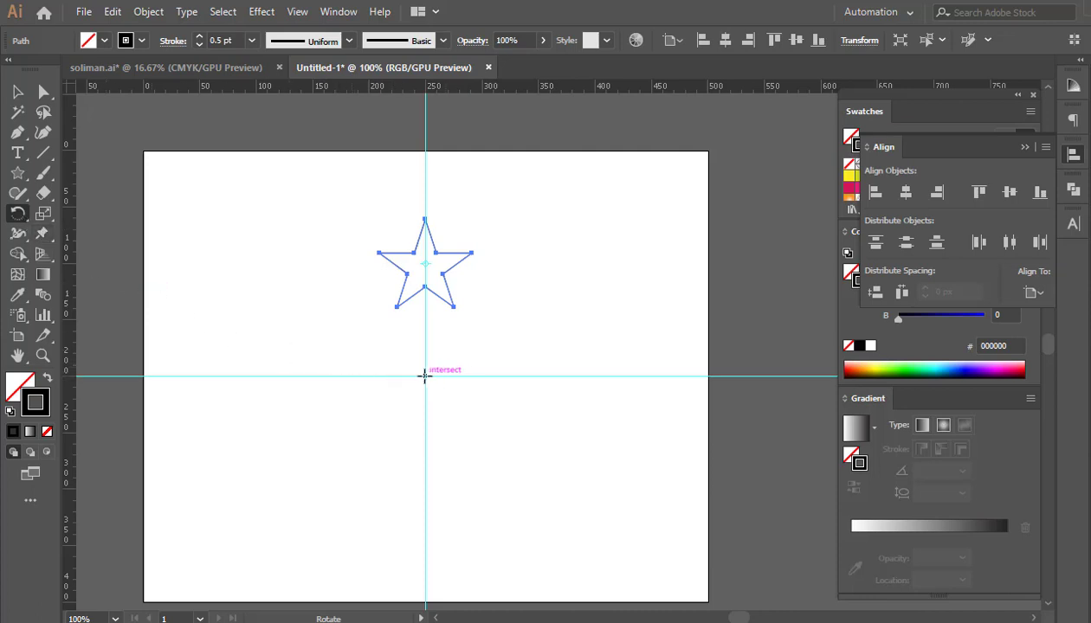
{"action": "left_click", "coordinate": [424, 374], "text": "alt"}
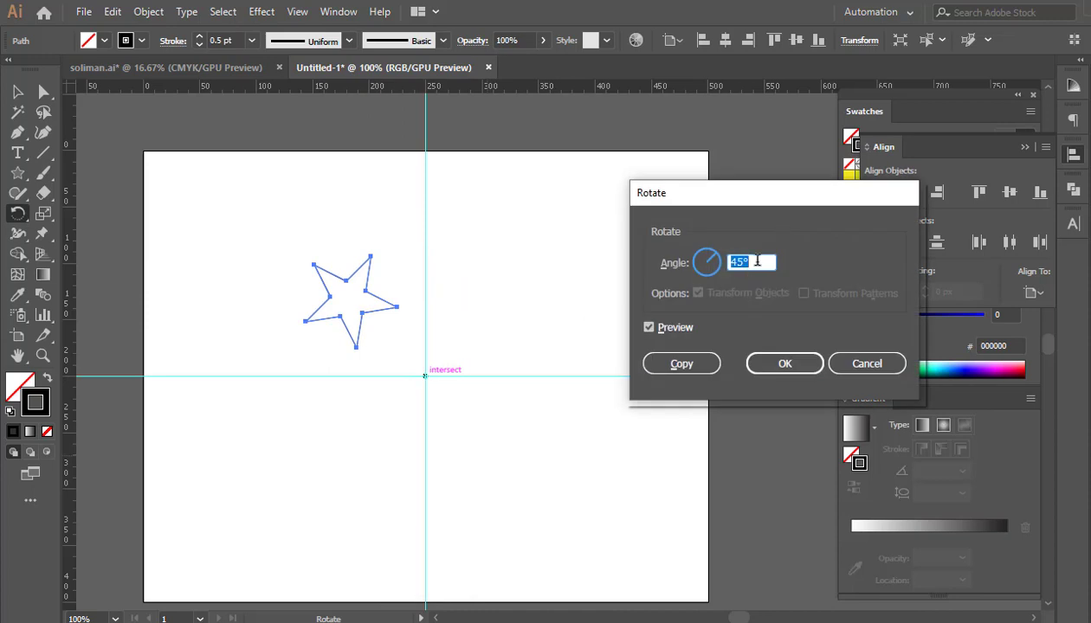
{"action": "type", "text": "360/8"}
{"action": "left_click", "coordinate": [650, 330]}
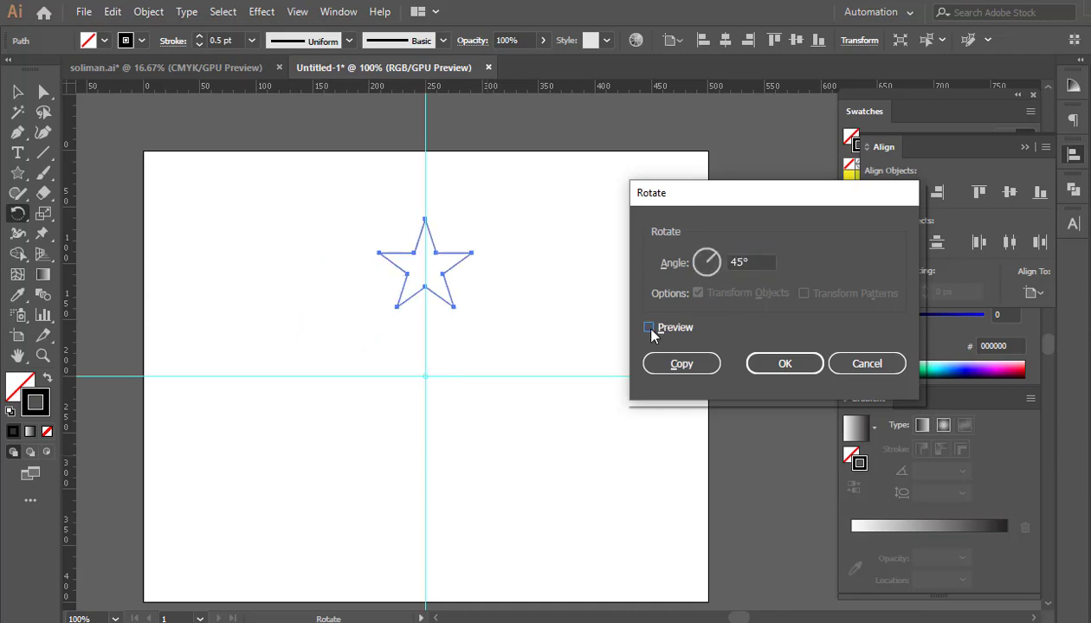
{"action": "left_click", "coordinate": [650, 329]}
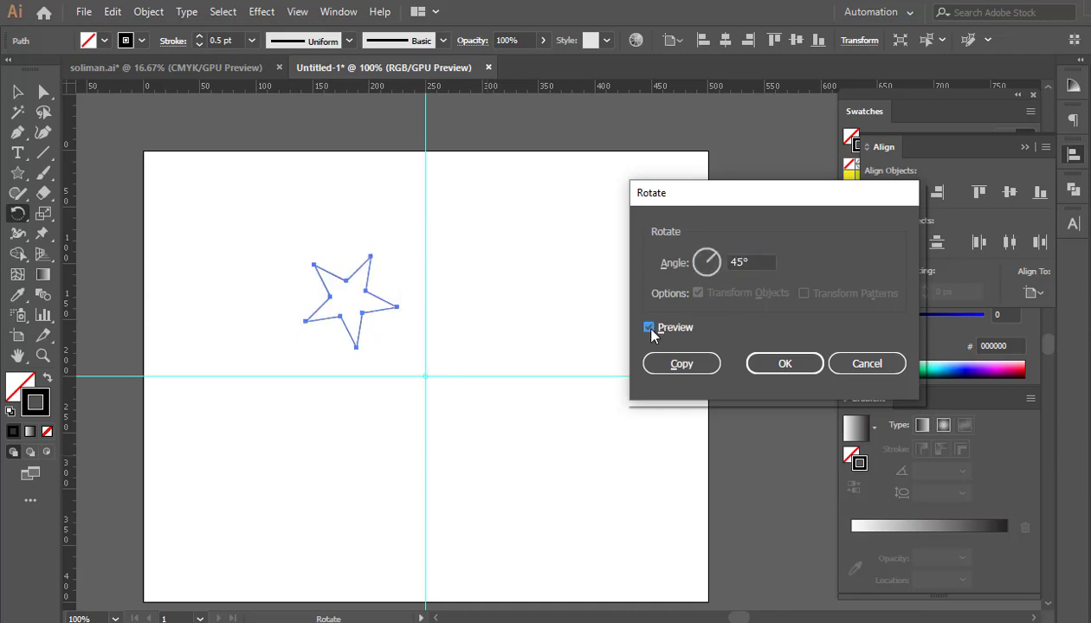
{"action": "left_click", "coordinate": [680, 364]}
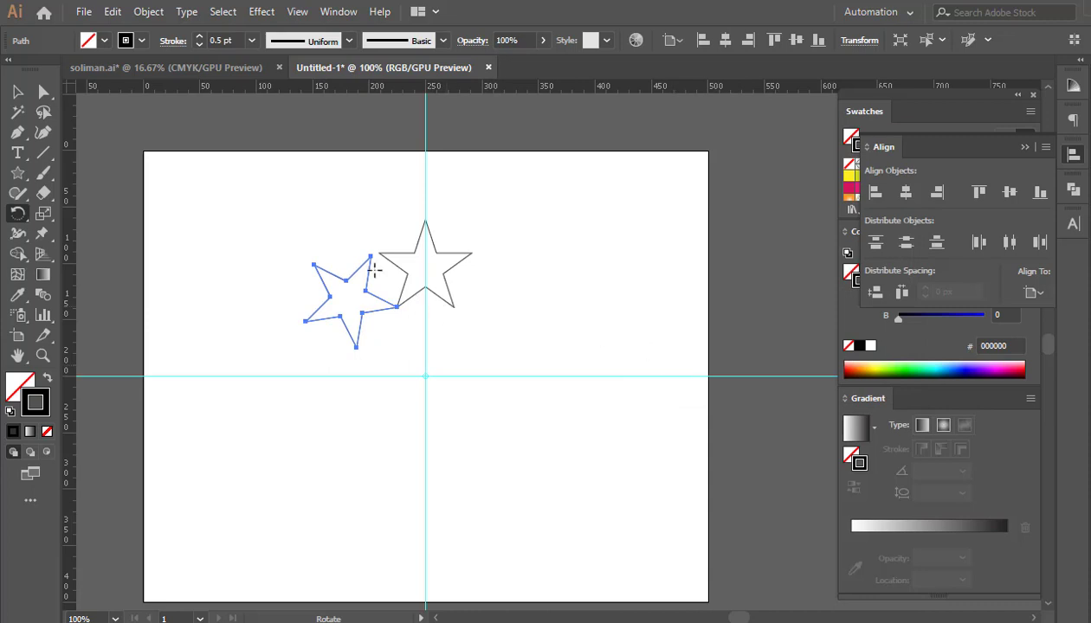
- Repeat the rotated copy seven more times to complete the ring of stars around the guides' intersection, and deselect
{"action": "key", "text": "v"}
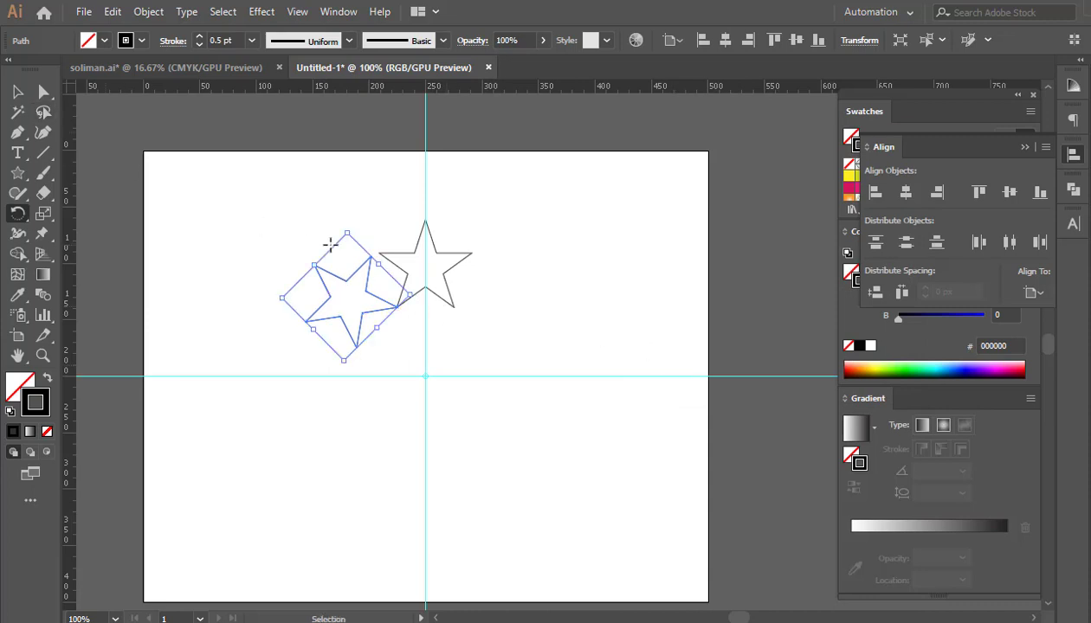
{"action": "key", "text": "ctrl+d"}
{"action": "key", "text": "ctrl+d"}
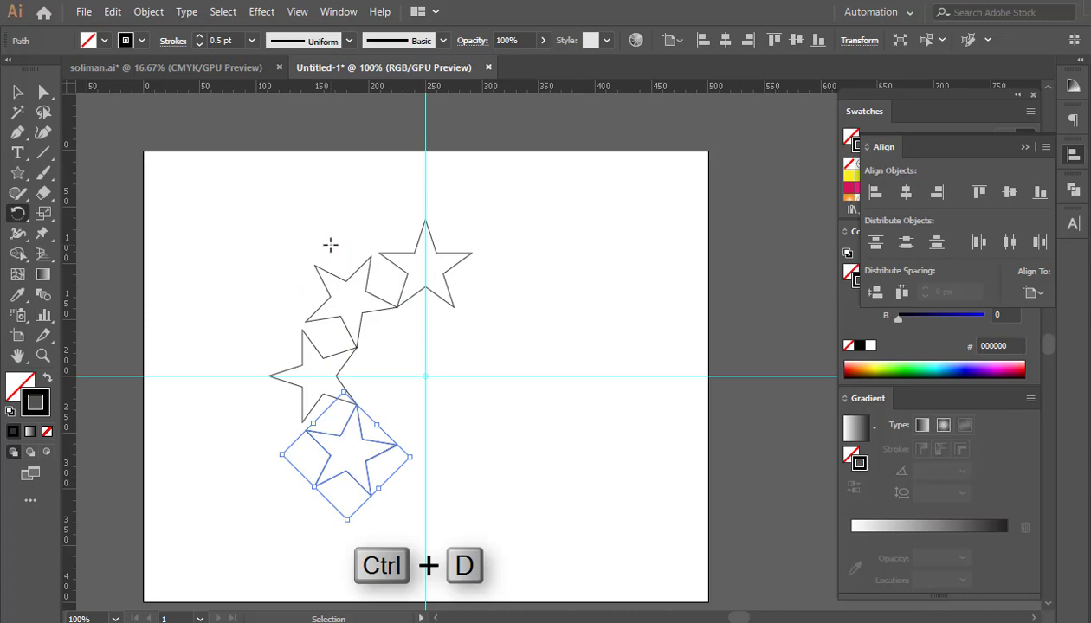
{"action": "key", "text": "ctrl+d"}
{"action": "key", "text": "ctrl+d"}
{"action": "key", "text": "ctrl+d"}
{"action": "key", "text": "ctrl+d"}
{"action": "key", "text": "ctrl+d"}
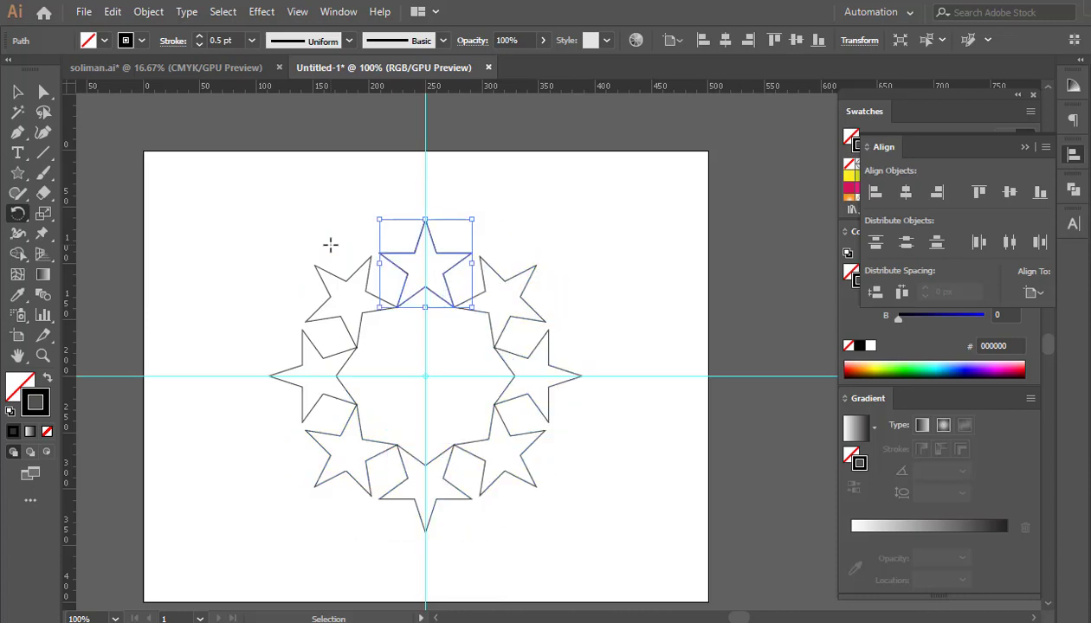
{"action": "key", "text": "r"}
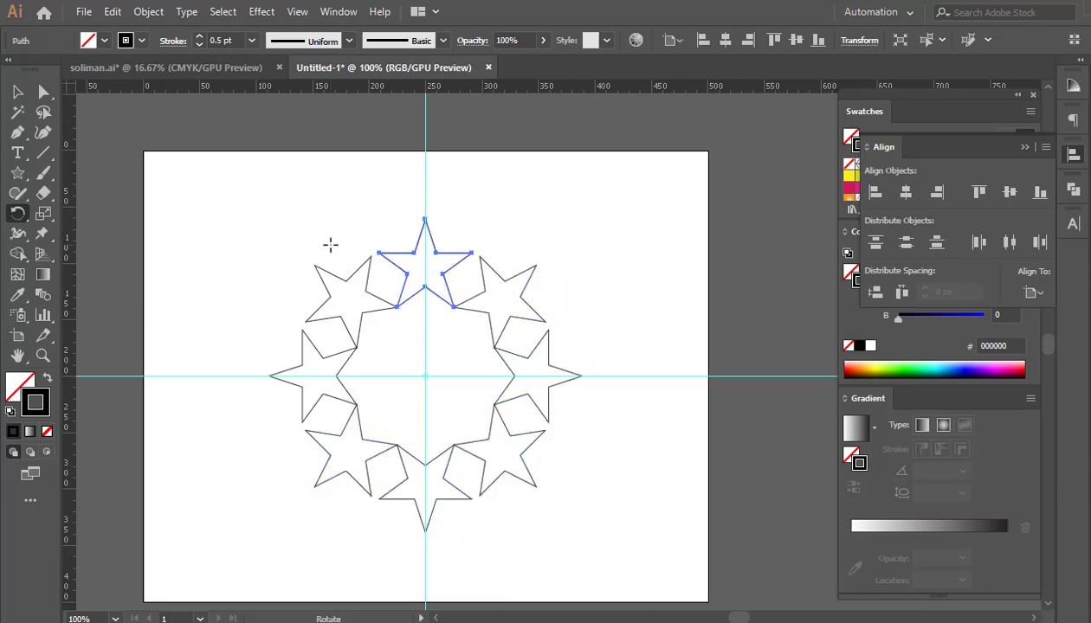
{"action": "left_click", "coordinate": [19, 91]}
{"action": "left_click", "coordinate": [347, 244]}
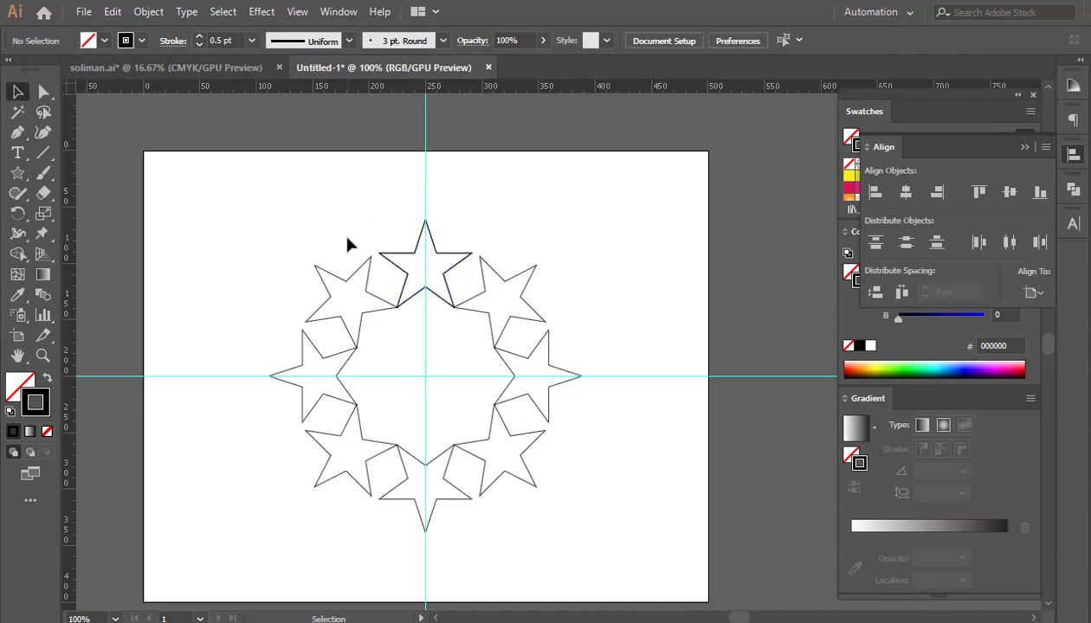
- Select all the stars in the ring and make a blend from them
{"action": "scroll", "coordinate": [348, 243], "scroll_direction": "down", "scroll_amount": 1}
{"action": "scroll", "coordinate": [399, 179], "scroll_direction": "down", "scroll_amount": 1}
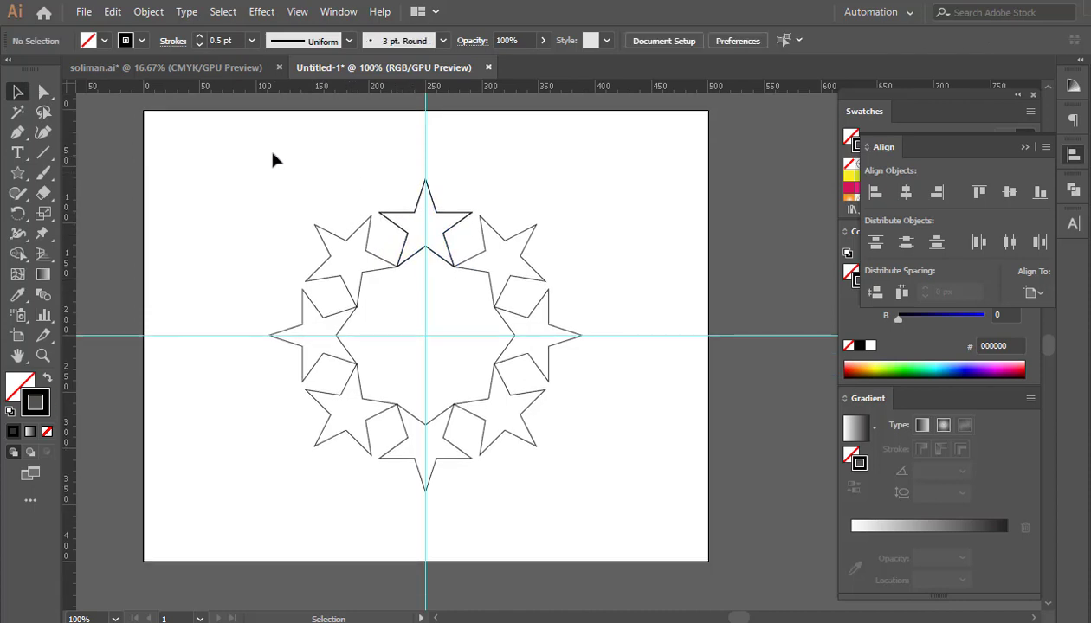
{"action": "left_click_drag", "start_coordinate": [265, 171], "coordinate": [573, 496]}
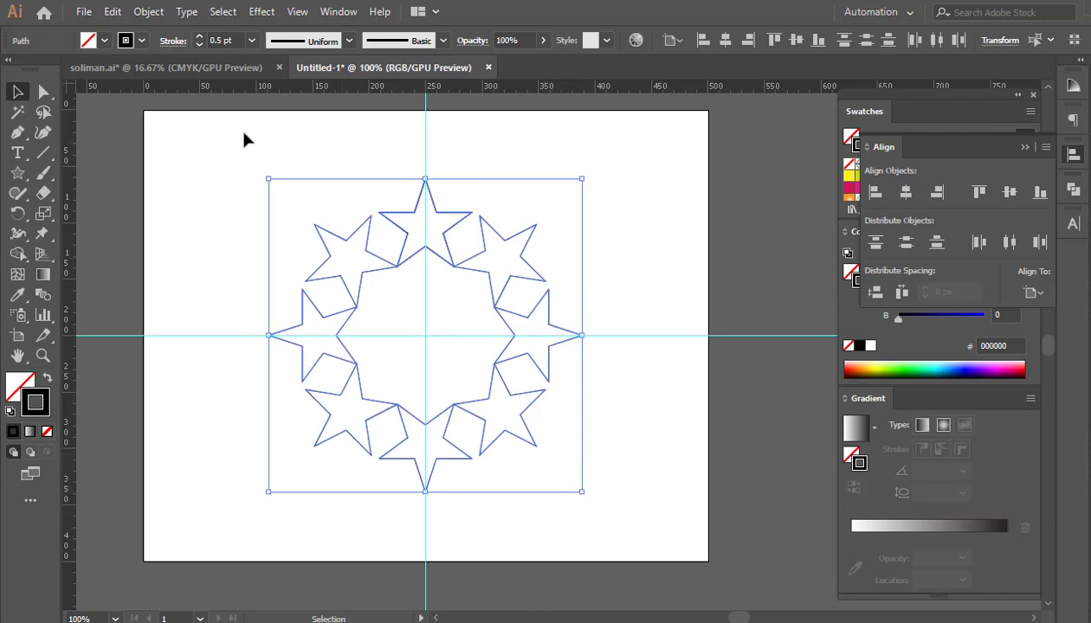
{"action": "left_click", "coordinate": [147, 12]}
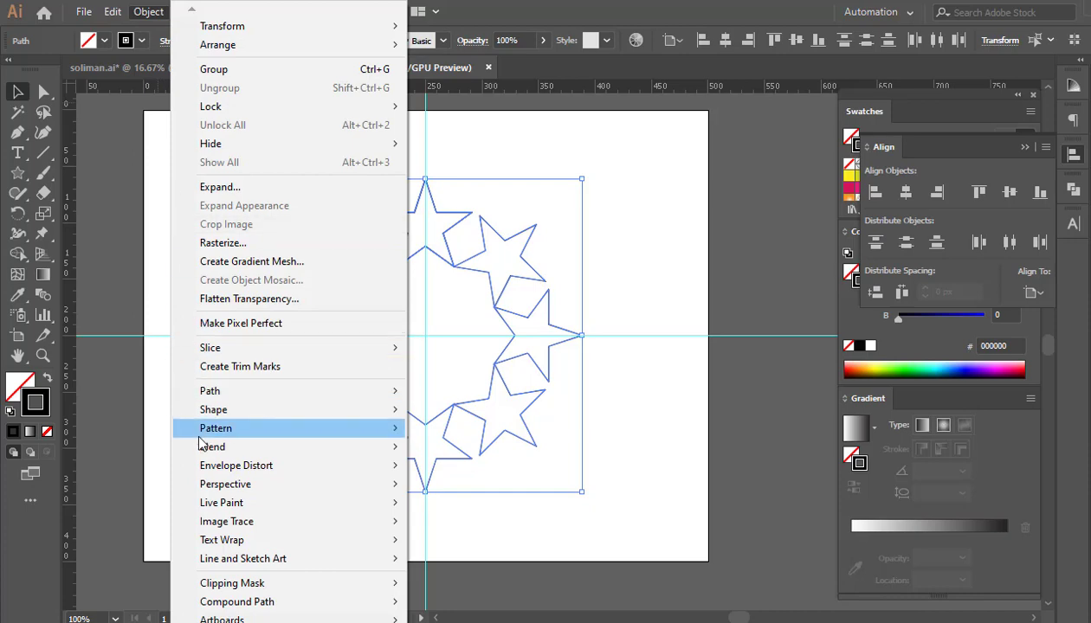
{"action": "mouse_move", "coordinate": [264, 452]}
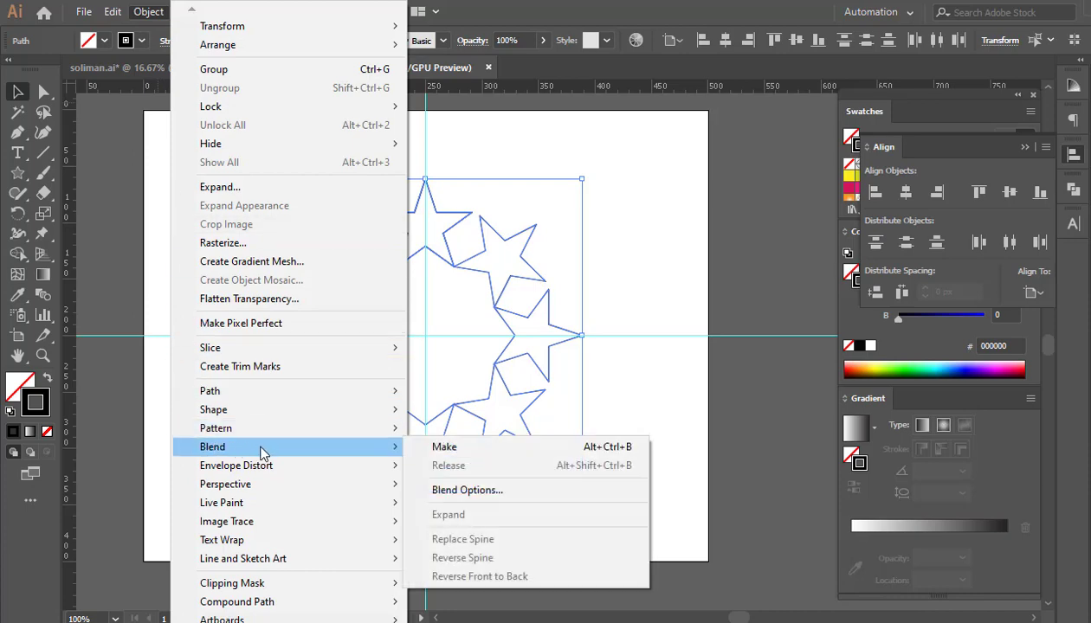
{"action": "left_click", "coordinate": [445, 447]}
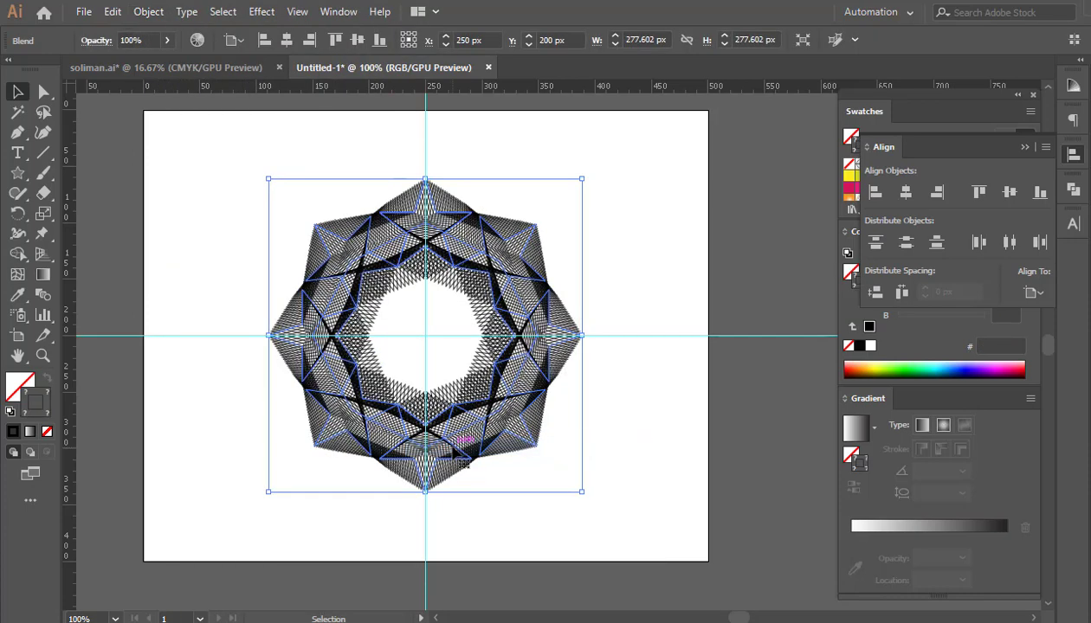
- Set the blend's spacing to 50 specified steps, with the preview on
{"action": "left_click", "coordinate": [152, 14]}
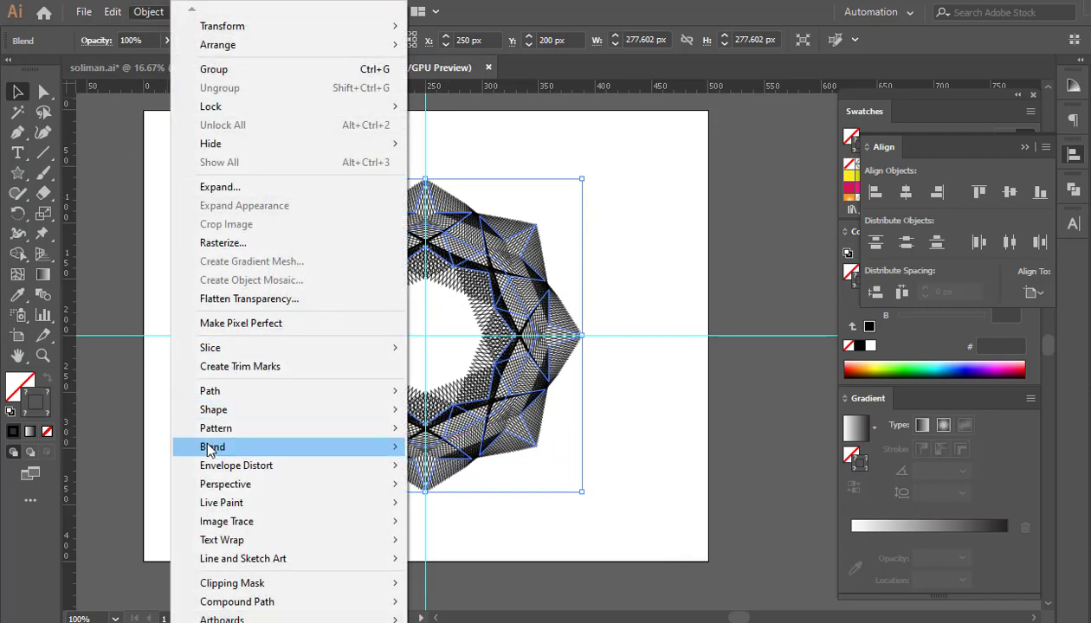
{"action": "mouse_move", "coordinate": [236, 443]}
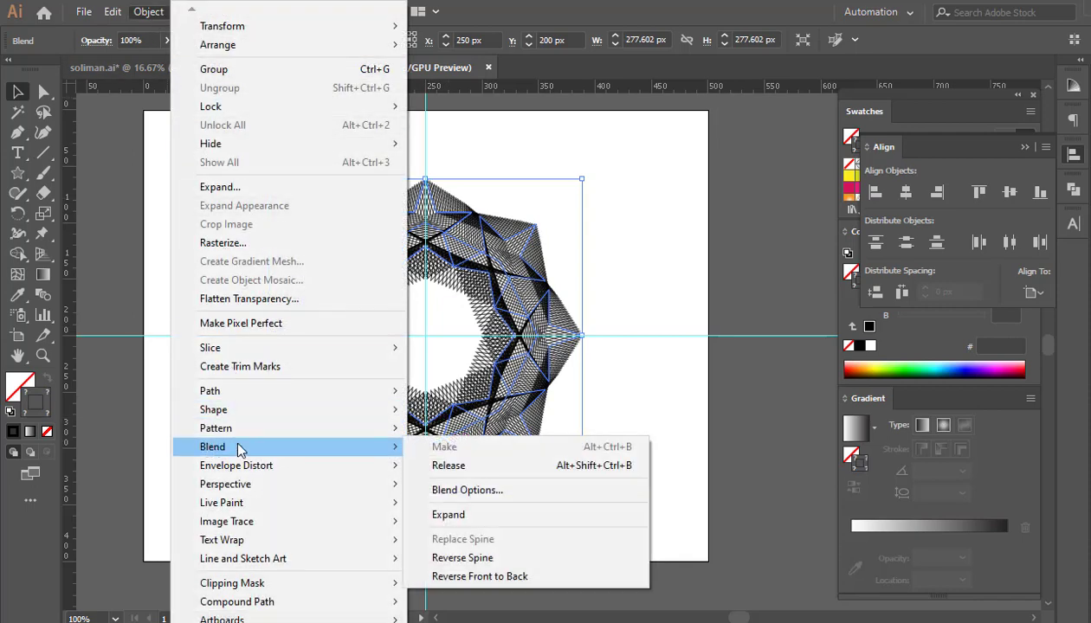
{"action": "left_click", "coordinate": [494, 491]}
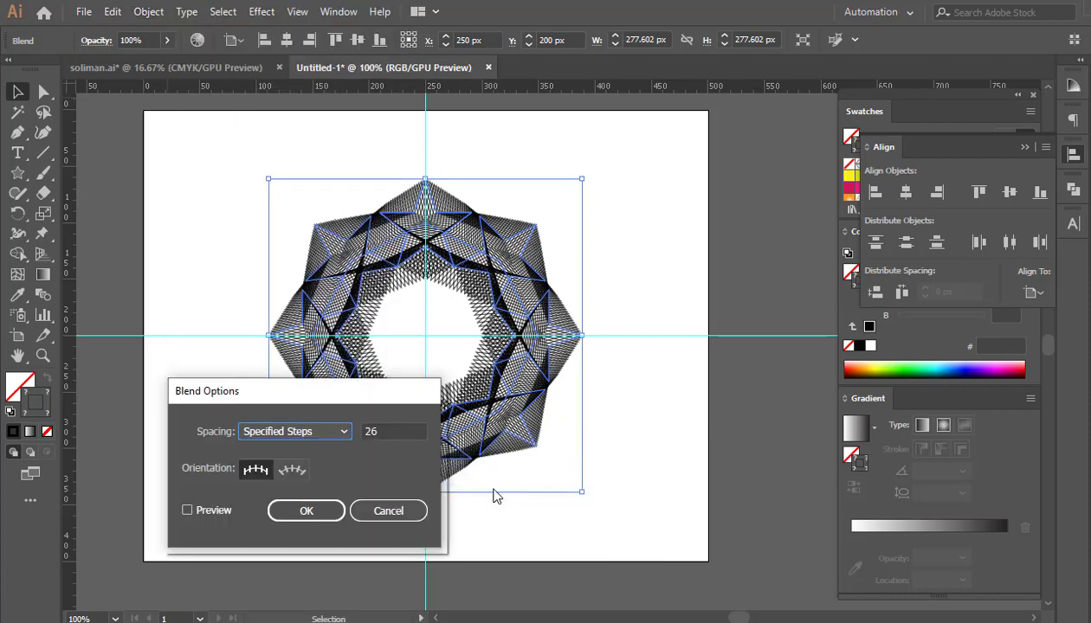
{"action": "left_click", "coordinate": [309, 436]}
{"action": "left_click", "coordinate": [294, 470]}
{"action": "left_click", "coordinate": [383, 431]}
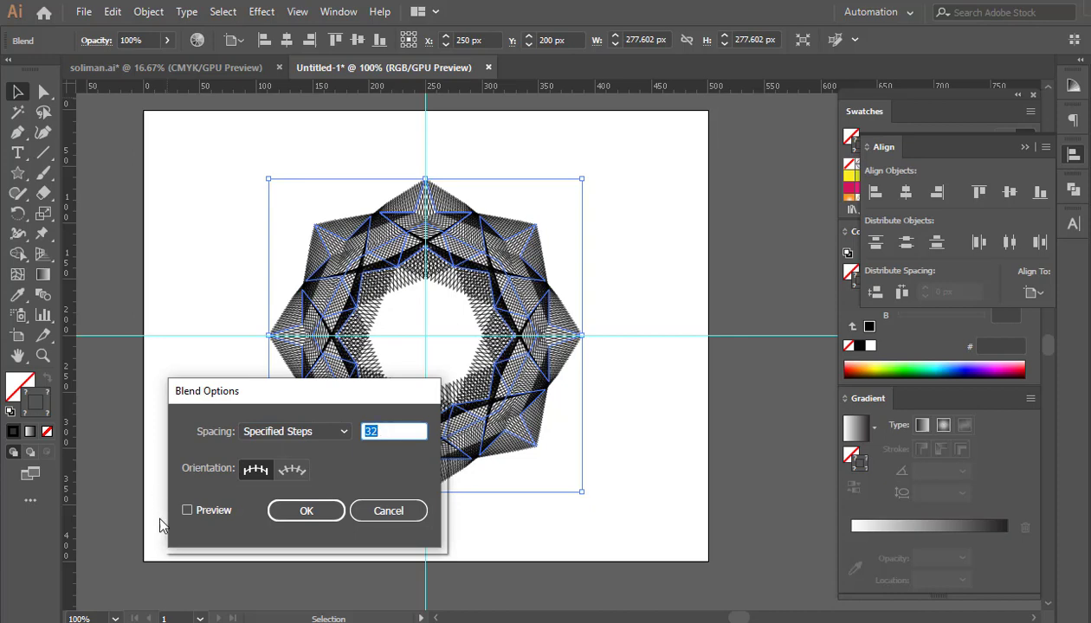
{"action": "left_click", "coordinate": [187, 510]}
{"action": "left_click", "coordinate": [399, 431]}
{"action": "key", "text": "Up"}
{"action": "key", "text": "Up"}
{"action": "key", "text": "Up"}
{"action": "key", "text": "Up"}
{"action": "key", "text": "Up"}
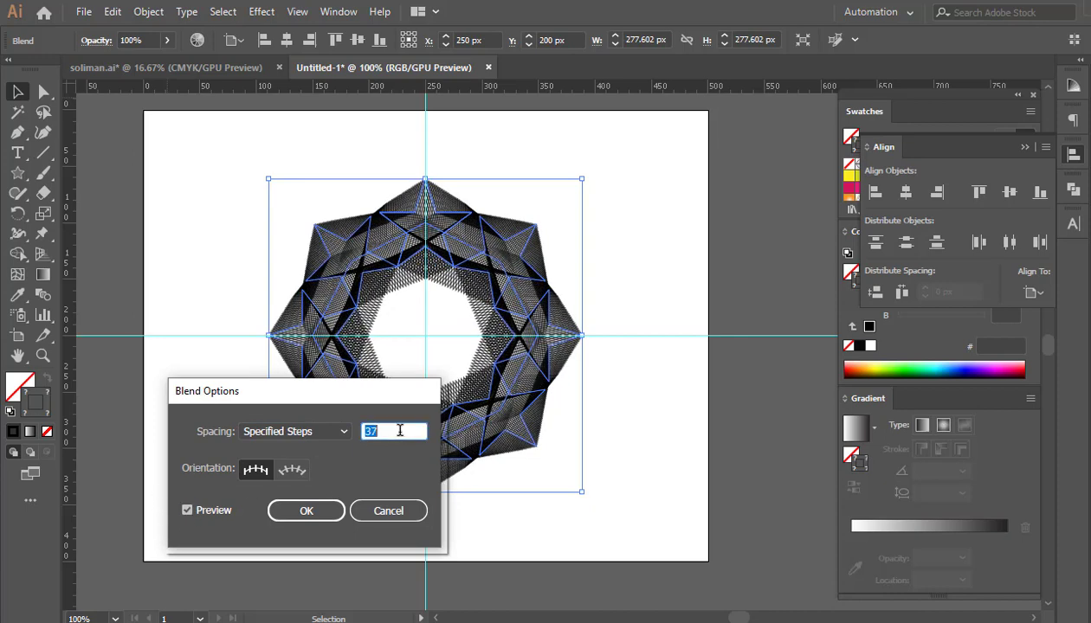
{"action": "key", "text": "Up"}
{"action": "key", "text": "Up"}
{"action": "key", "text": "Up"}
{"action": "key", "text": "Up"}
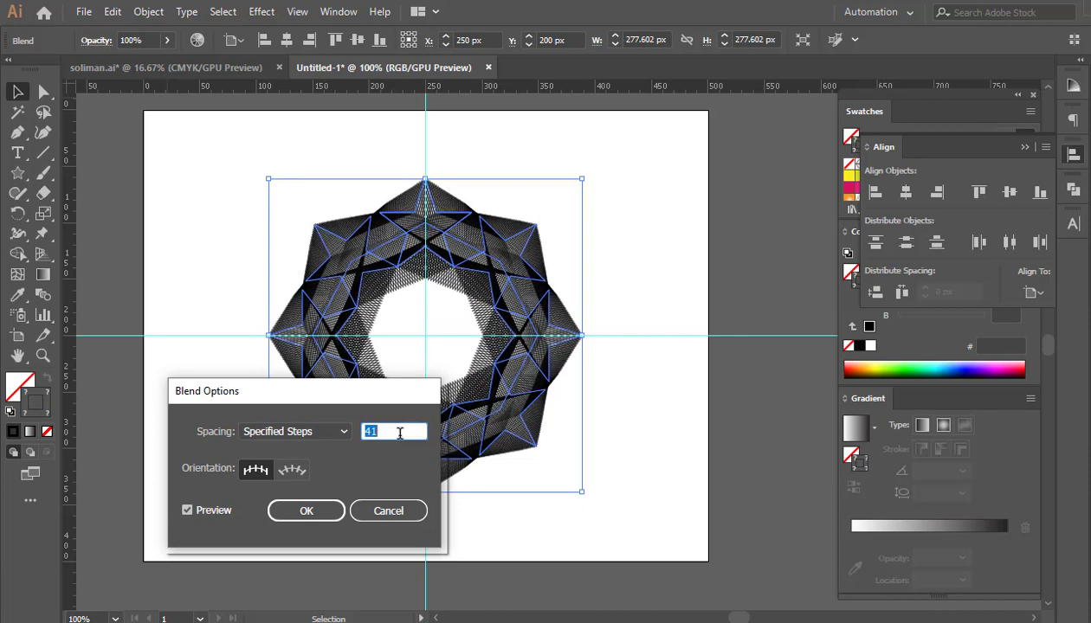
{"action": "key", "text": "Up"}
{"action": "key", "text": "Up"}
{"action": "key", "text": "Up"}
{"action": "key", "text": "Up"}
{"action": "key", "text": "Up"}
{"action": "key", "text": "Up"}
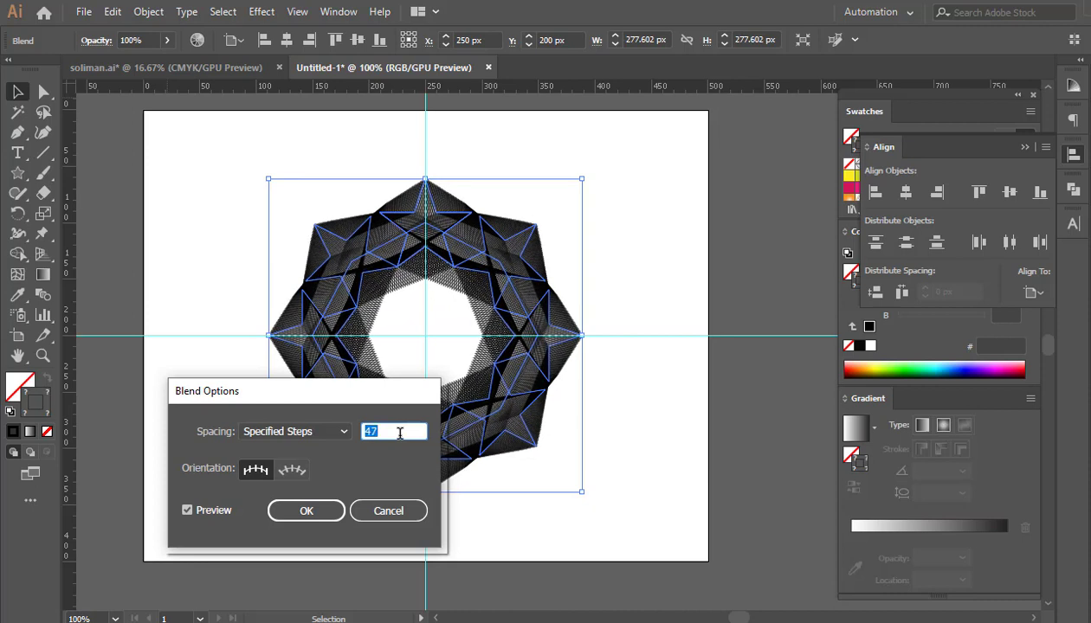
{"action": "key", "text": "Up"}
{"action": "key", "text": "Up"}
{"action": "key", "text": "Up"}
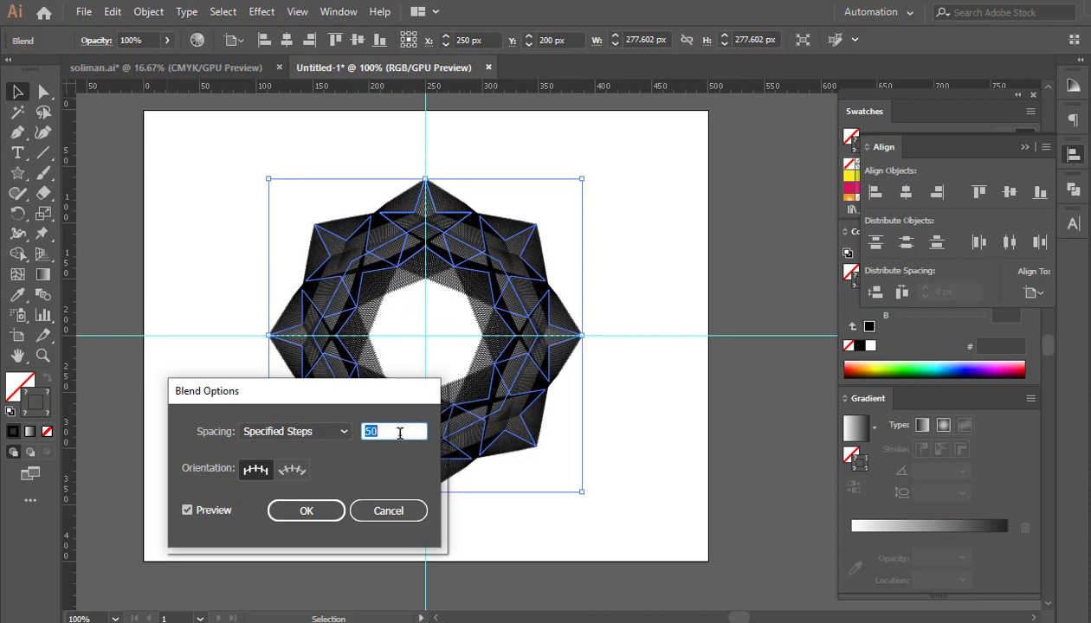
{"action": "left_click", "coordinate": [303, 512]}
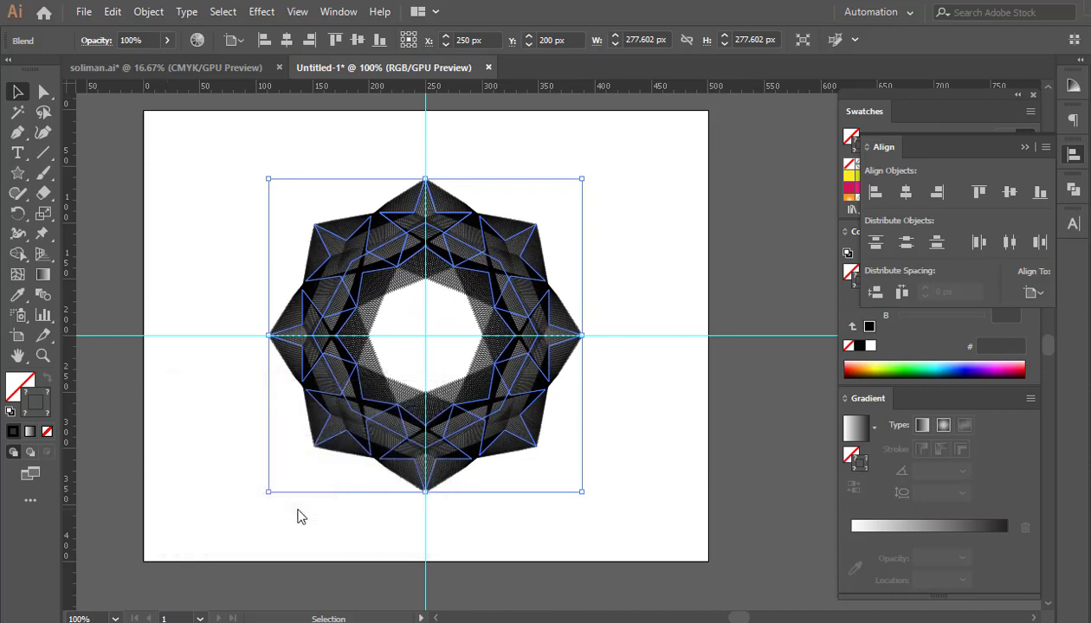
- Deselect the blend and hide the guides
{"action": "left_click", "coordinate": [470, 535]}
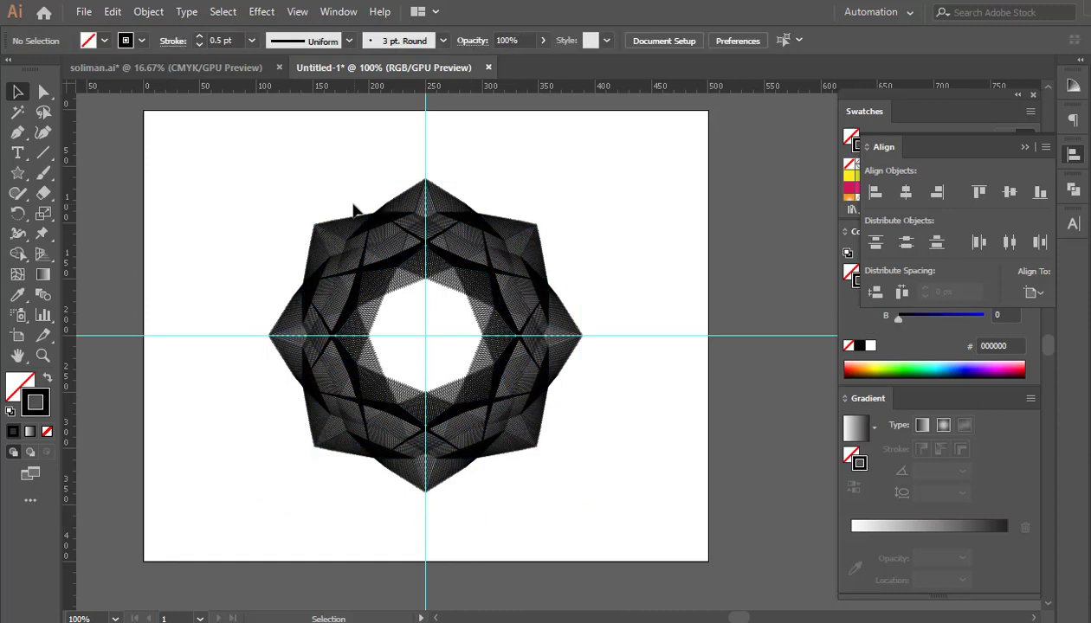
{"action": "right_click", "coordinate": [359, 147]}
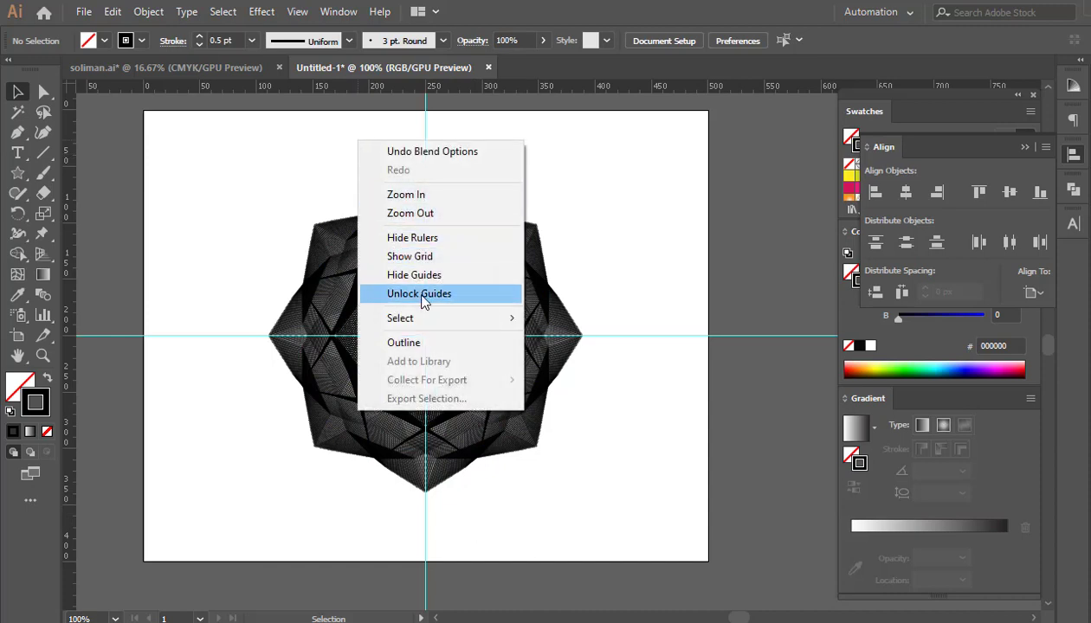
{"action": "left_click", "coordinate": [422, 279]}
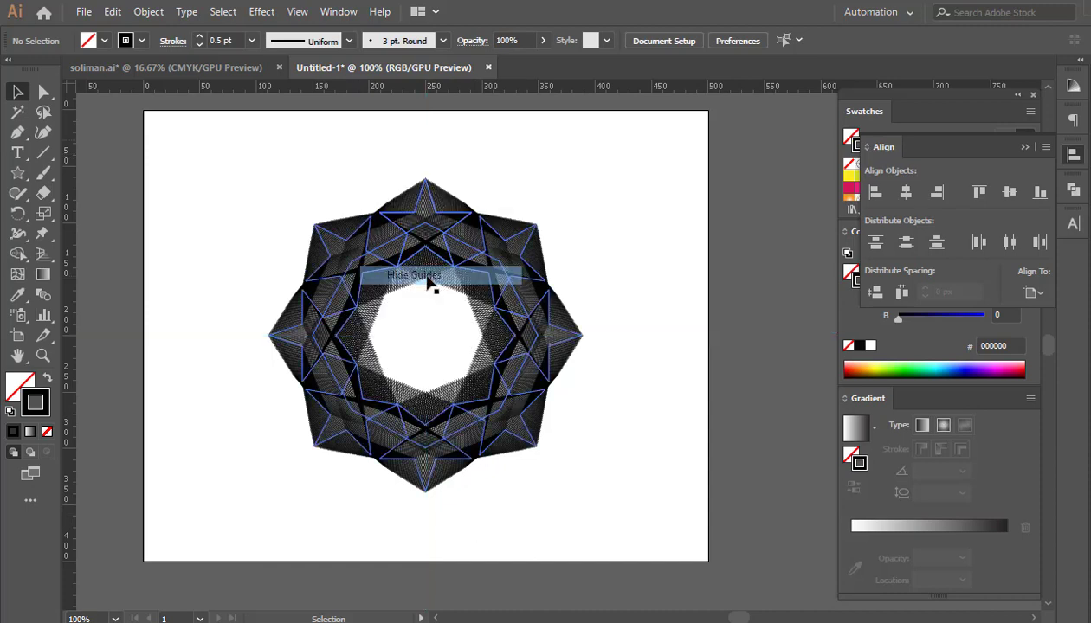
- Directly select the top star inside the blend and set its stroke to blue (0000ff)
{"action": "left_click", "coordinate": [45, 93]}
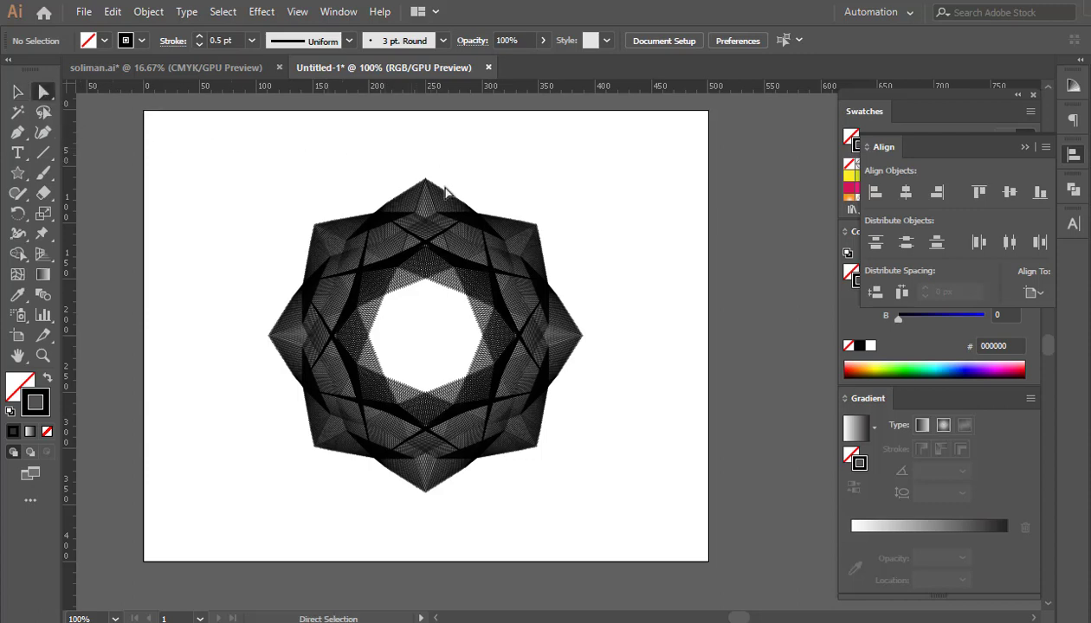
{"action": "left_click", "coordinate": [445, 221]}
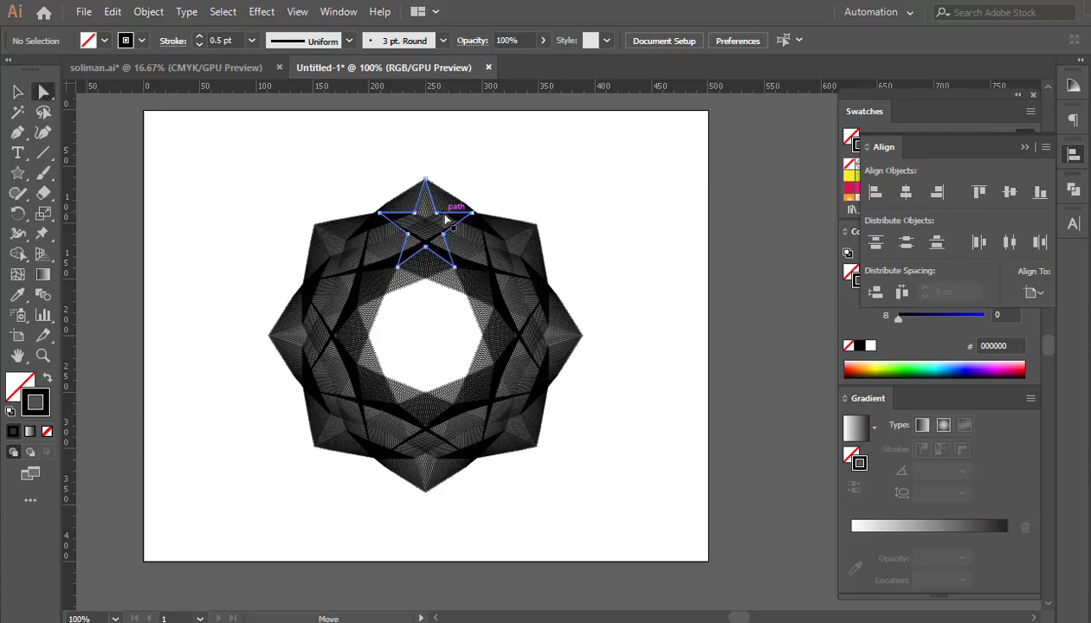
{"action": "left_click", "coordinate": [1023, 146]}
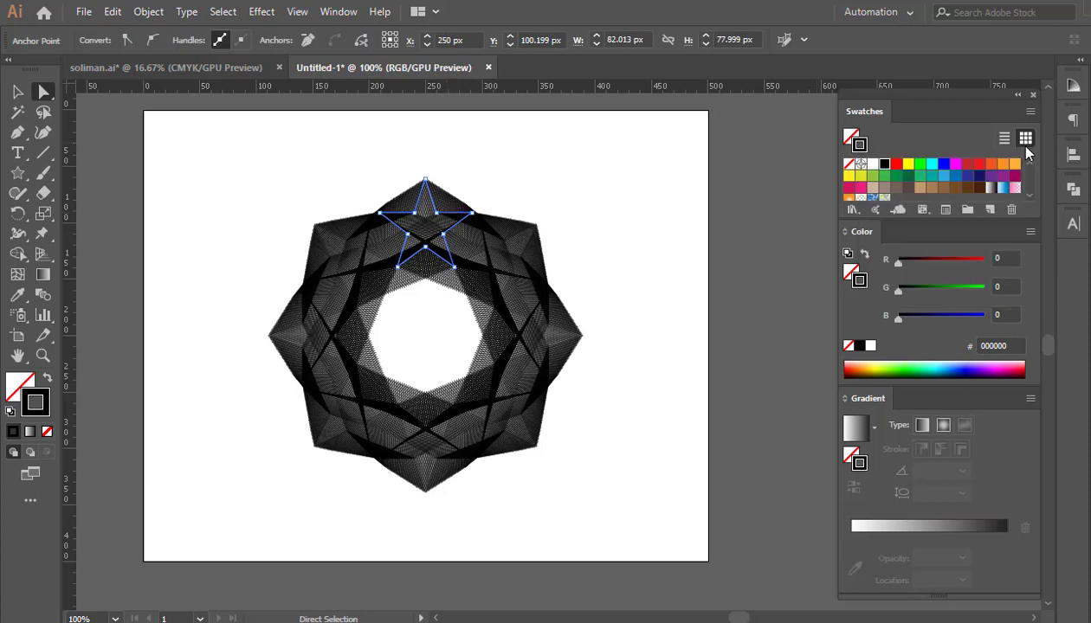
{"action": "left_click", "coordinate": [945, 165]}
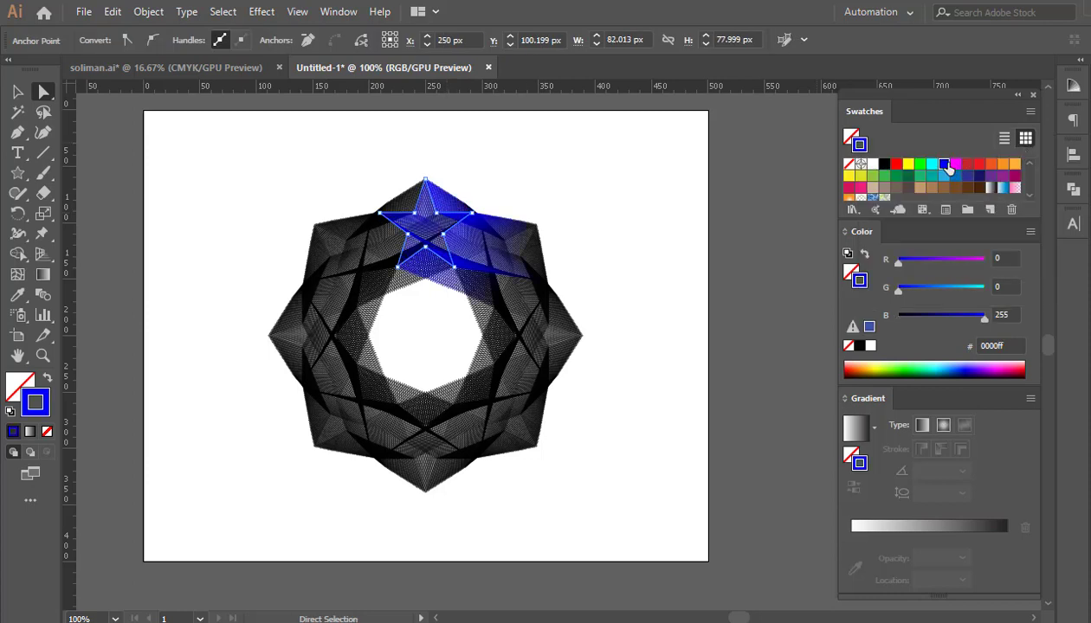
- Set the stroke of the blend's upper-right star to magenta (ff00ff) and that of the rightmost star to red (ed1c24)
{"action": "left_click", "coordinate": [543, 285]}
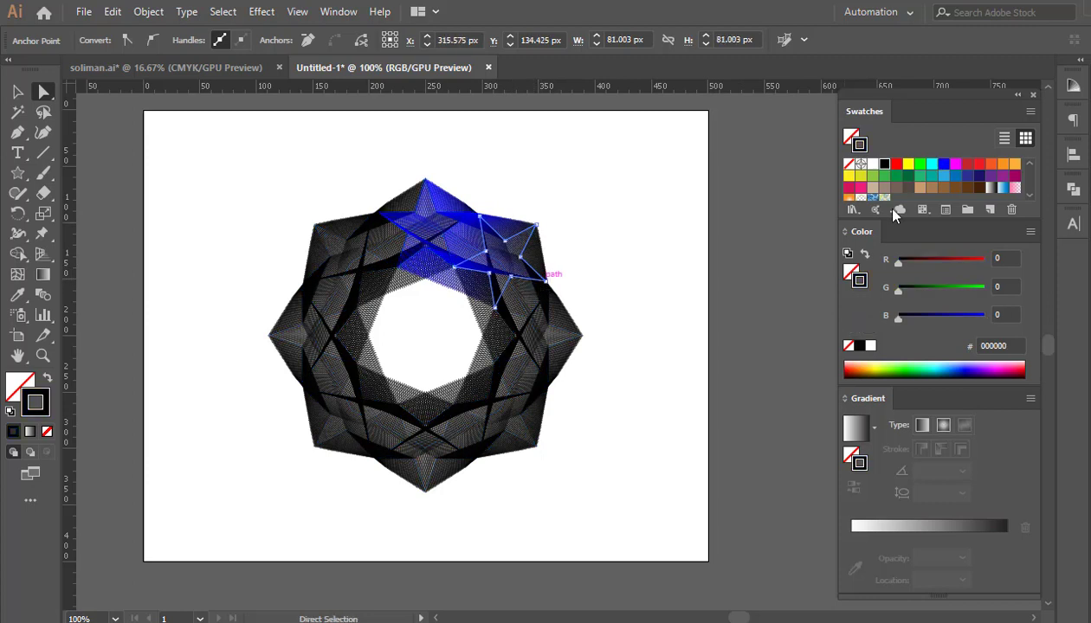
{"action": "left_click", "coordinate": [954, 164]}
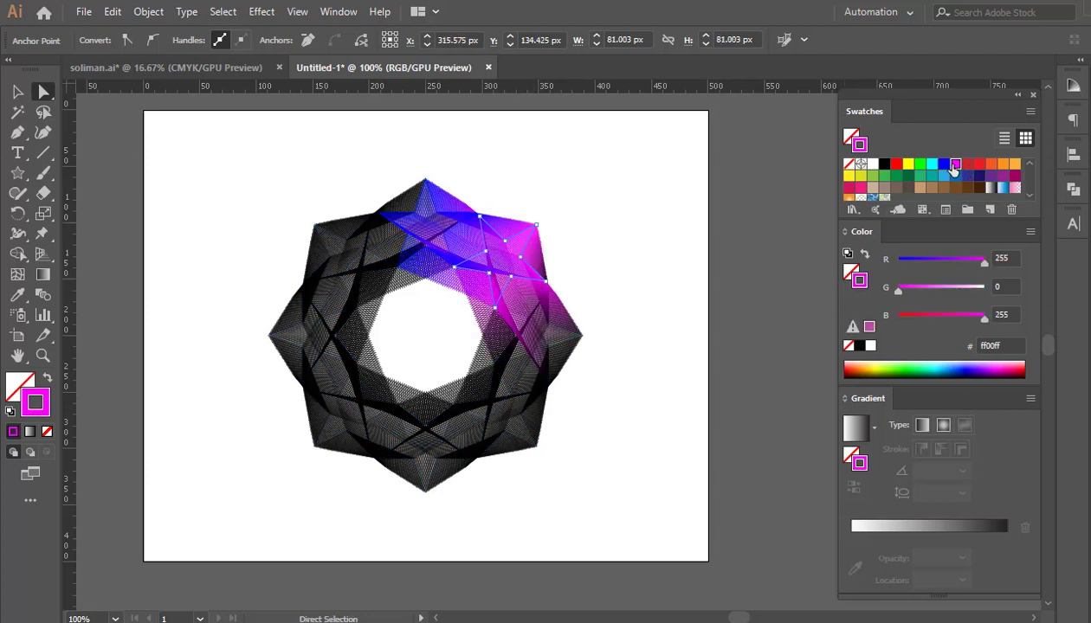
{"action": "left_click", "coordinate": [543, 371]}
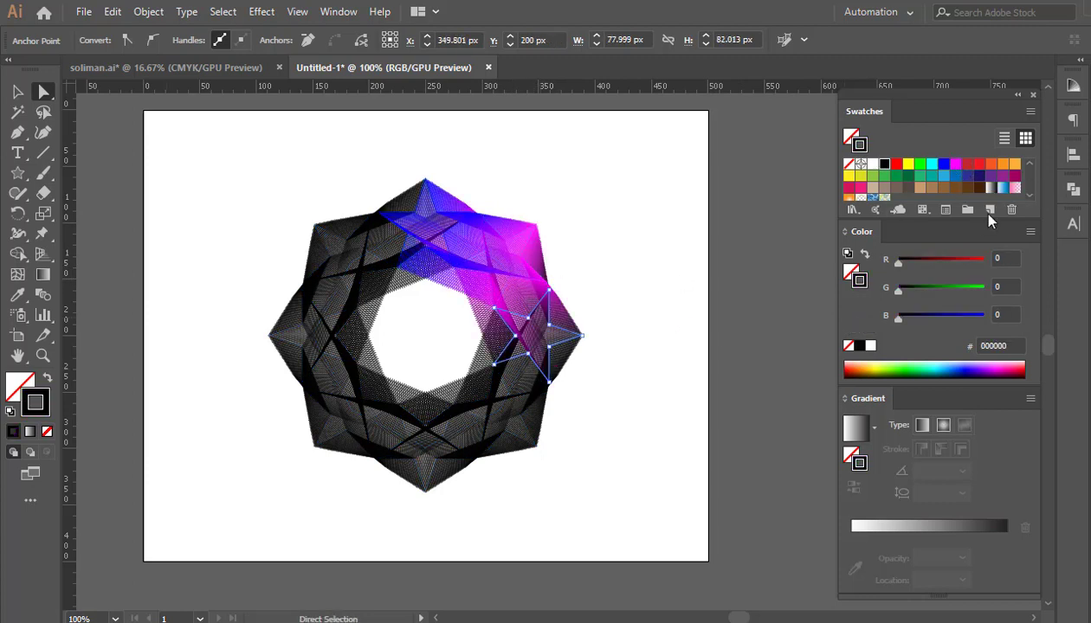
{"action": "left_click", "coordinate": [979, 164]}
- Set the stroke of the blend's bottom star to yellow (fcee21) and that of the leftmost star to light blue (29abe2)
{"action": "left_click", "coordinate": [452, 449]}
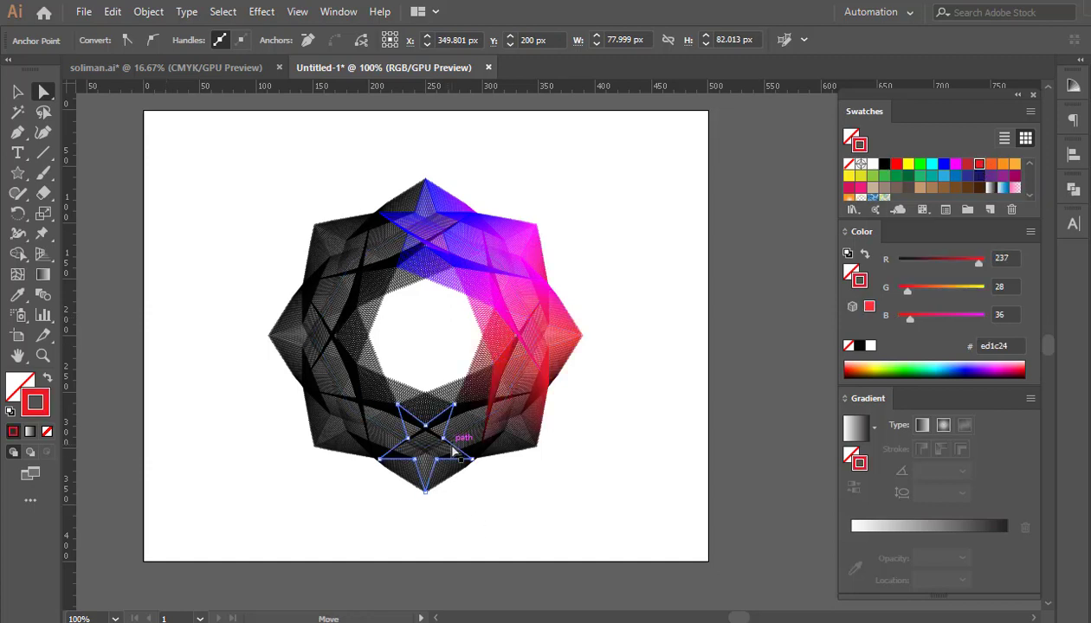
{"action": "left_click", "coordinate": [849, 179]}
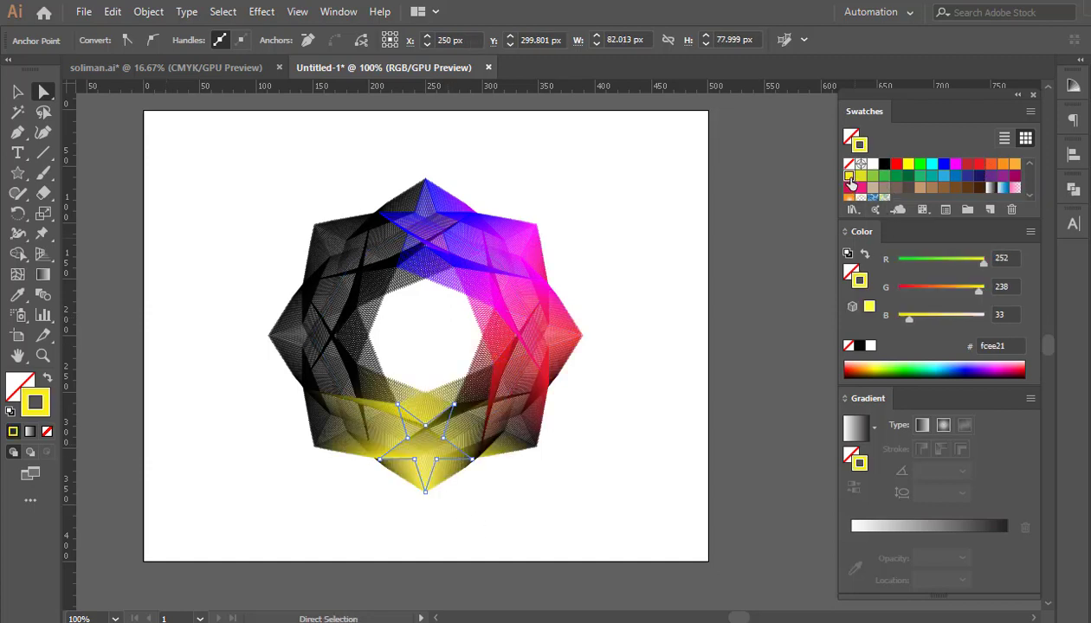
{"action": "left_click", "coordinate": [320, 363]}
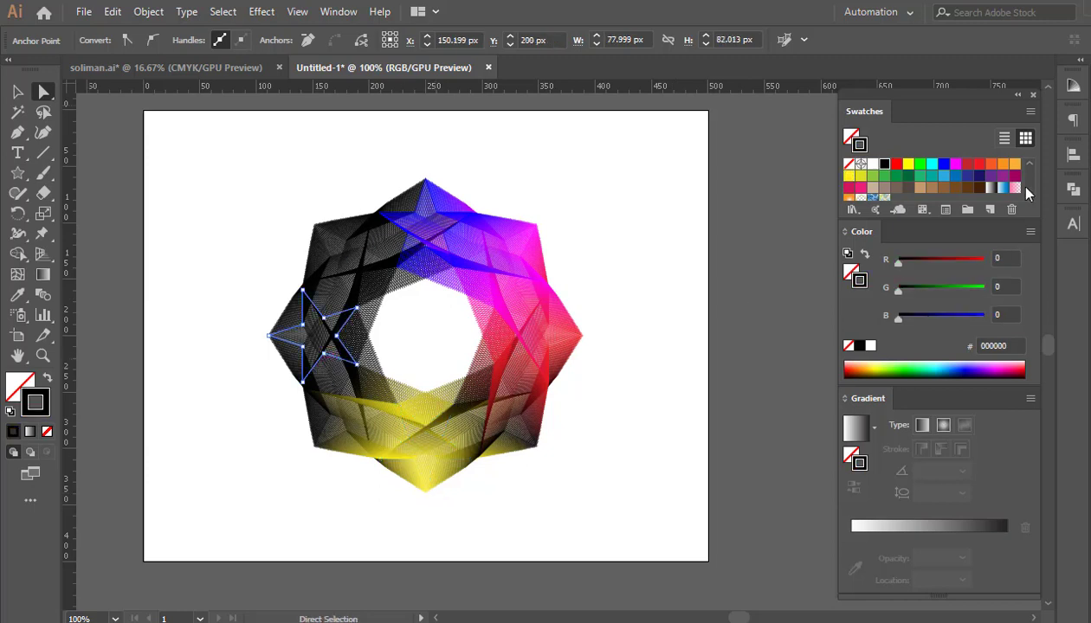
{"action": "left_click", "coordinate": [944, 176]}
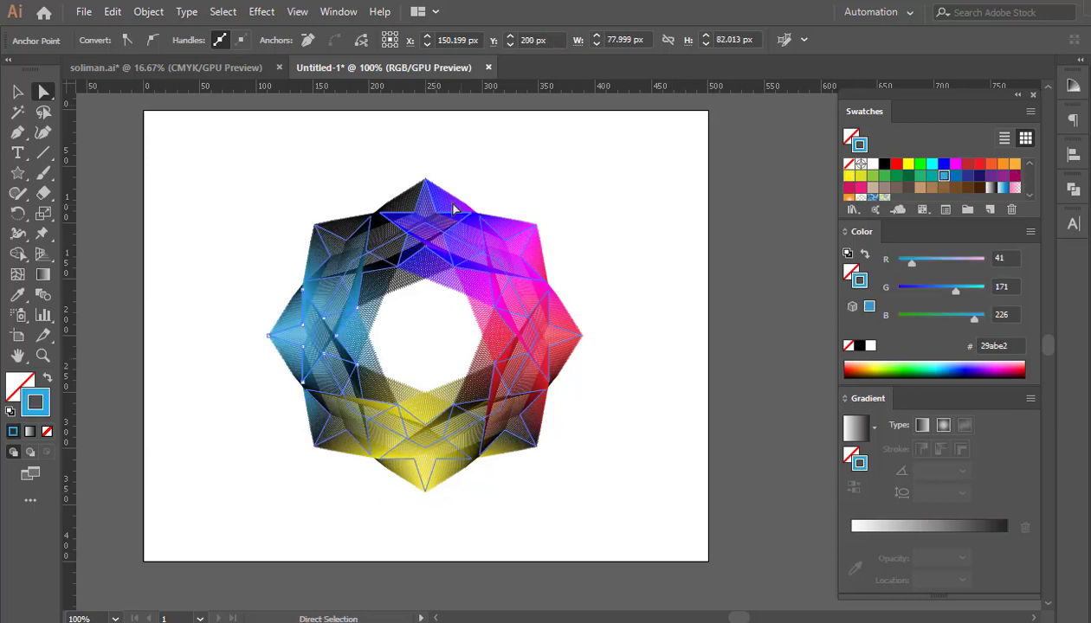
- Set the stroke of the blend's upper-left star to dark green (006837) and that of the lower-right star to blue (0000ff)
{"action": "left_click", "coordinate": [365, 226]}
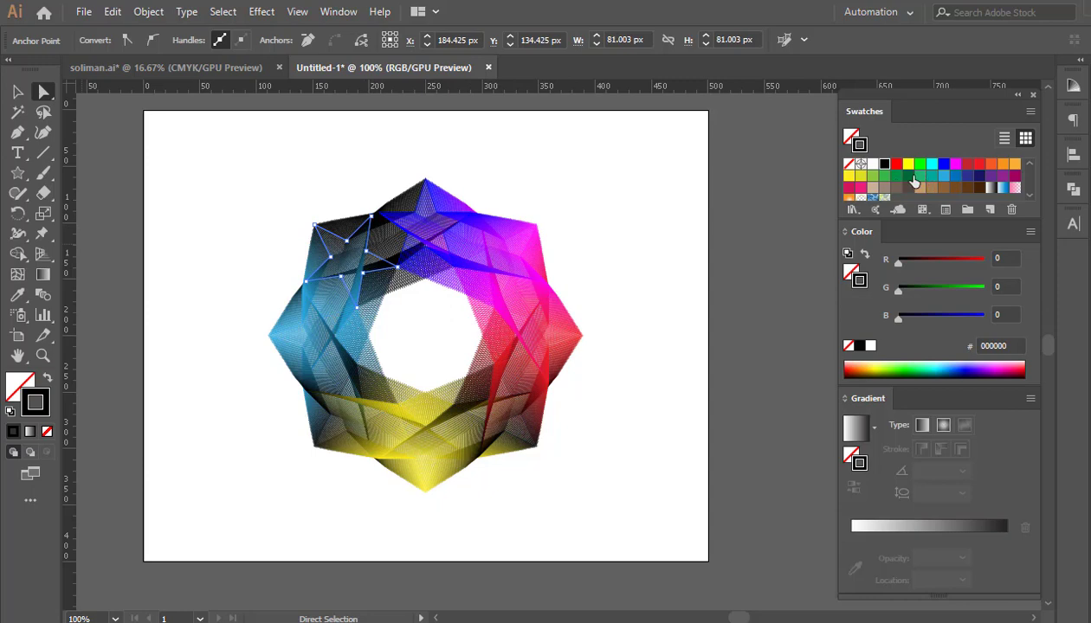
{"action": "left_click", "coordinate": [909, 178]}
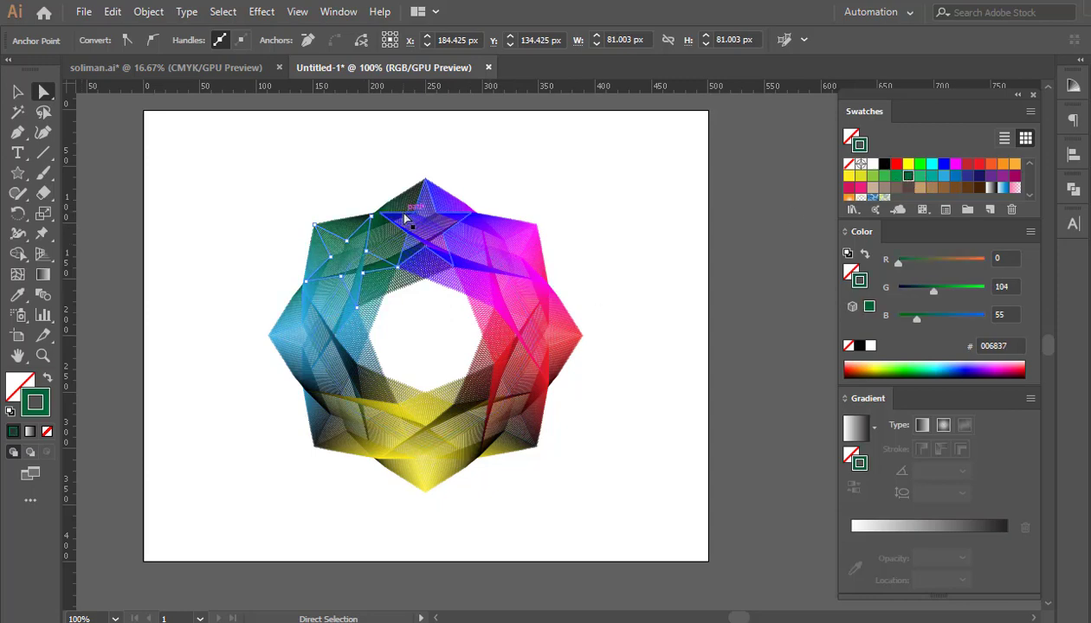
{"action": "left_click", "coordinate": [531, 444]}
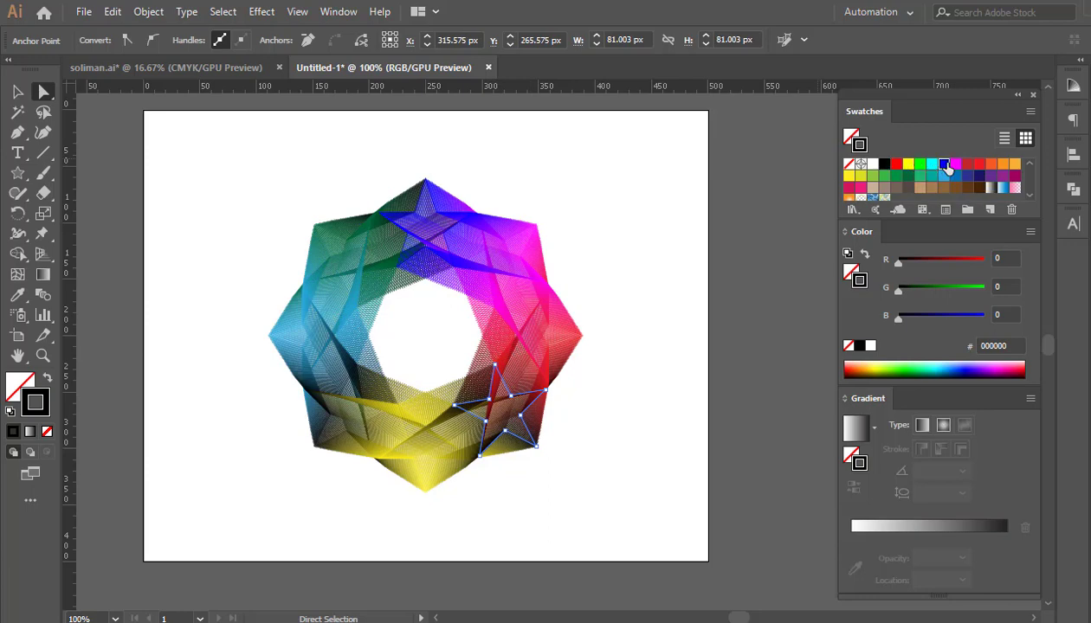
{"action": "left_click", "coordinate": [943, 164]}
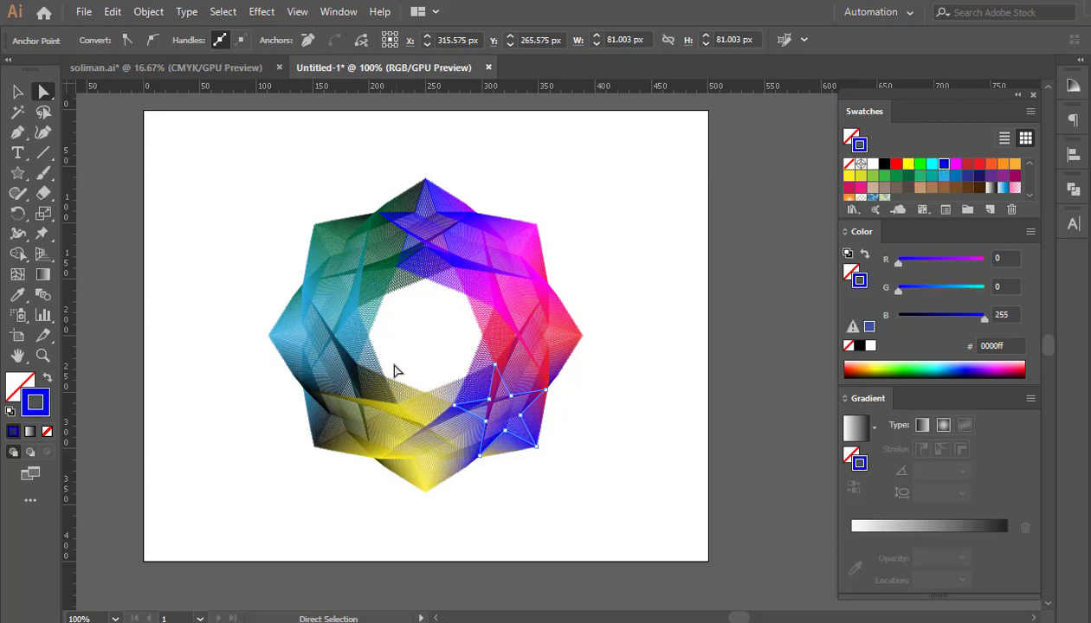
- Set the stroke of the blend's lower-left star to pink (ed1e79) and deselect everything
{"action": "key", "text": "ctrl+a"}
{"action": "key", "text": "ctrl+shift+a"}
{"action": "left_click", "coordinate": [330, 396]}
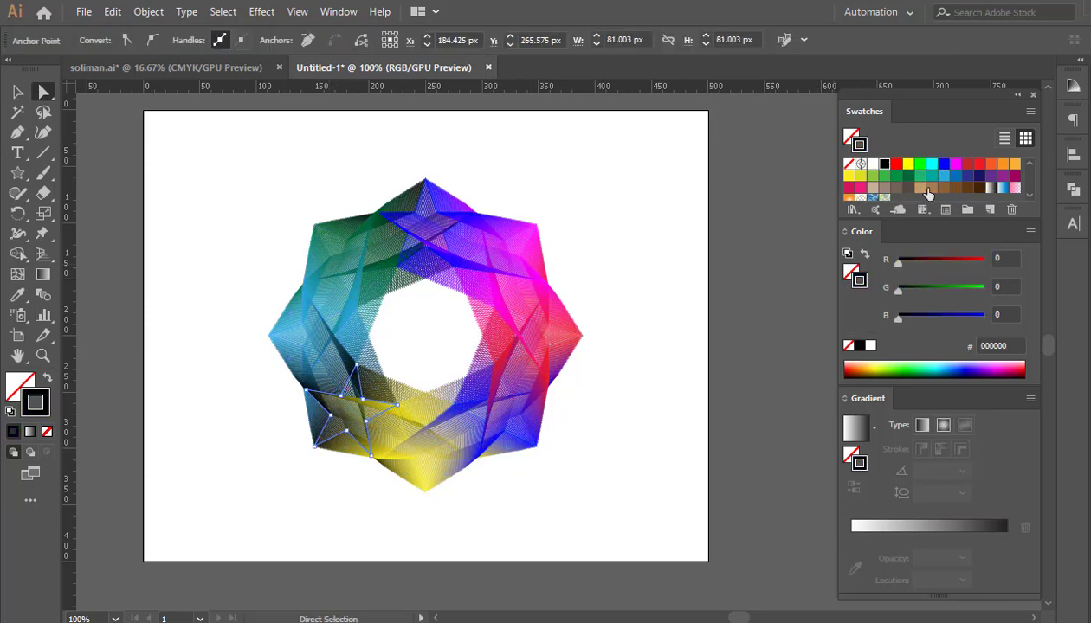
{"action": "left_click", "coordinate": [860, 187]}
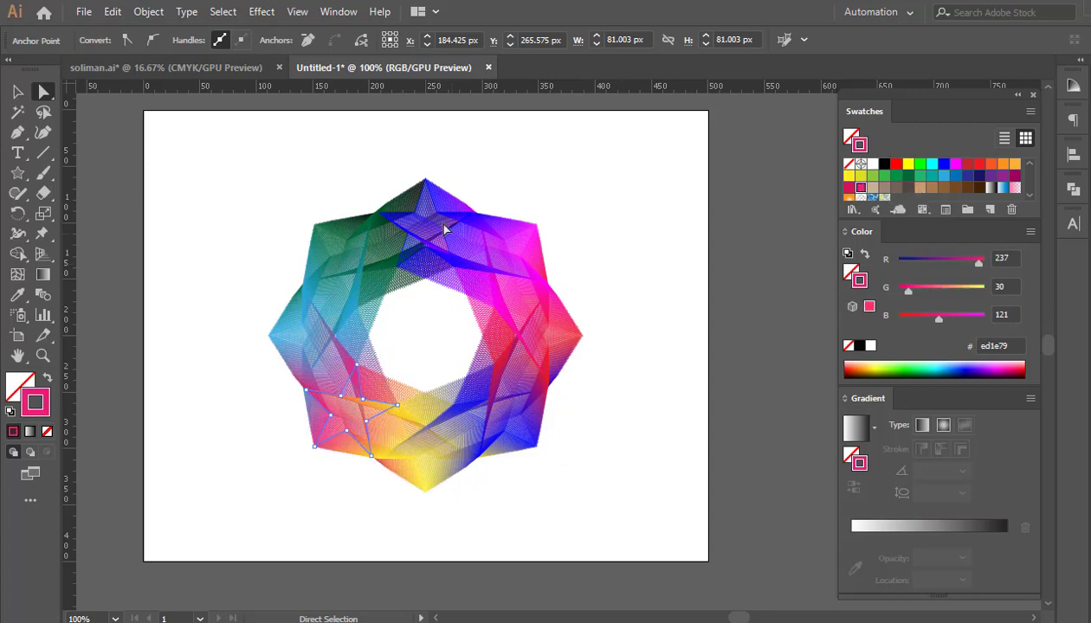
{"action": "left_click", "coordinate": [386, 213]}
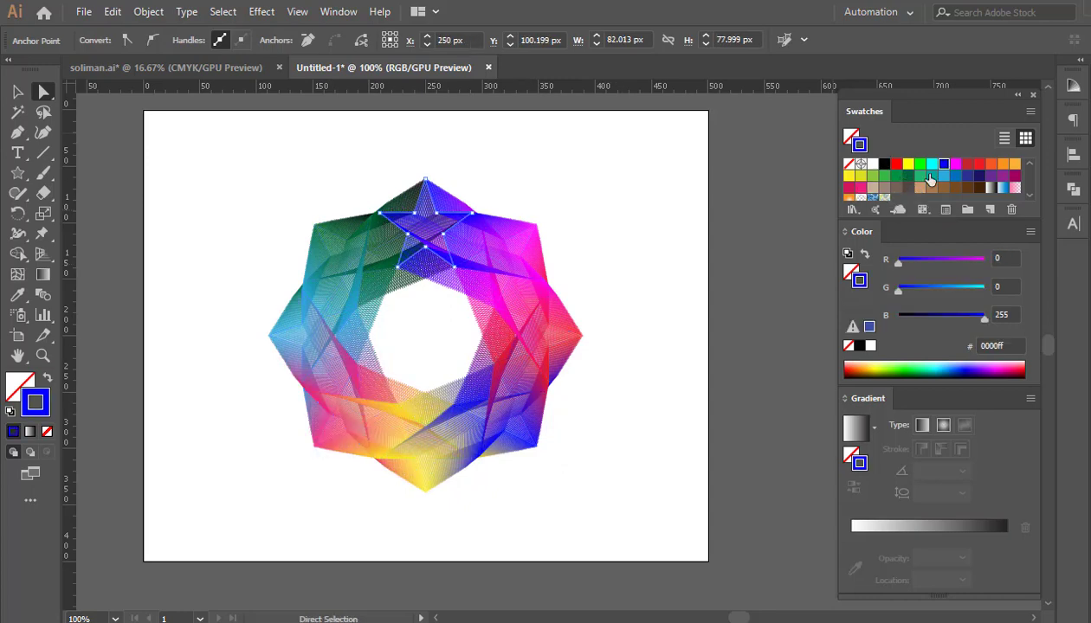
{"action": "left_click", "coordinate": [675, 216]}
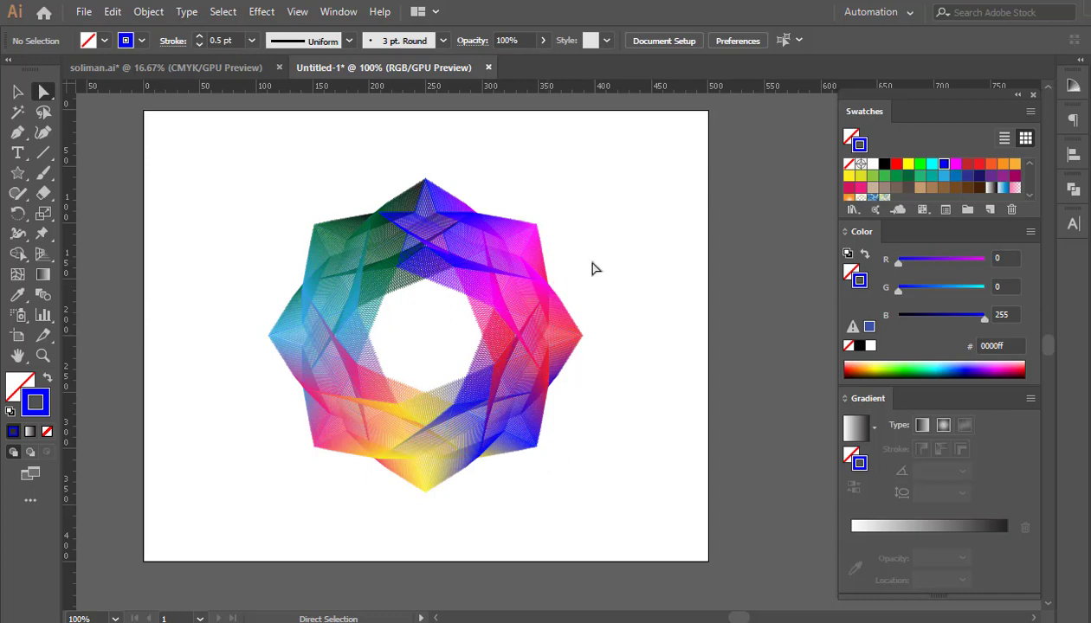
- Rotate the whole blended ornament clockwise until two of its points sit level at its upper edge, and deselect it
{"action": "key", "text": "v"}
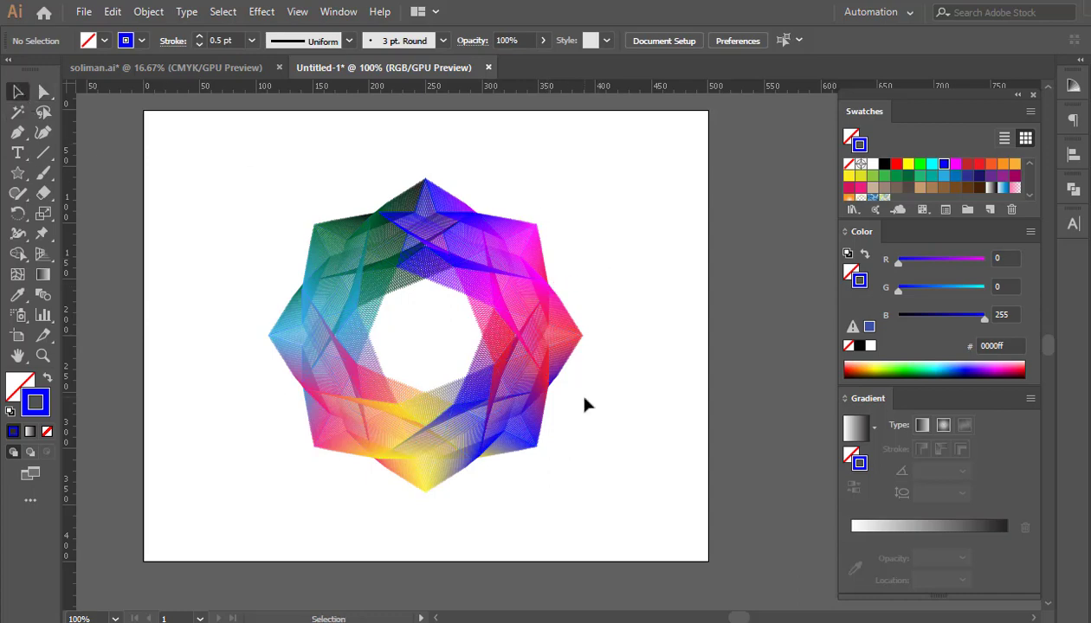
{"action": "left_click", "coordinate": [519, 375]}
{"action": "left_click", "coordinate": [615, 247]}
{"action": "left_click", "coordinate": [537, 291]}
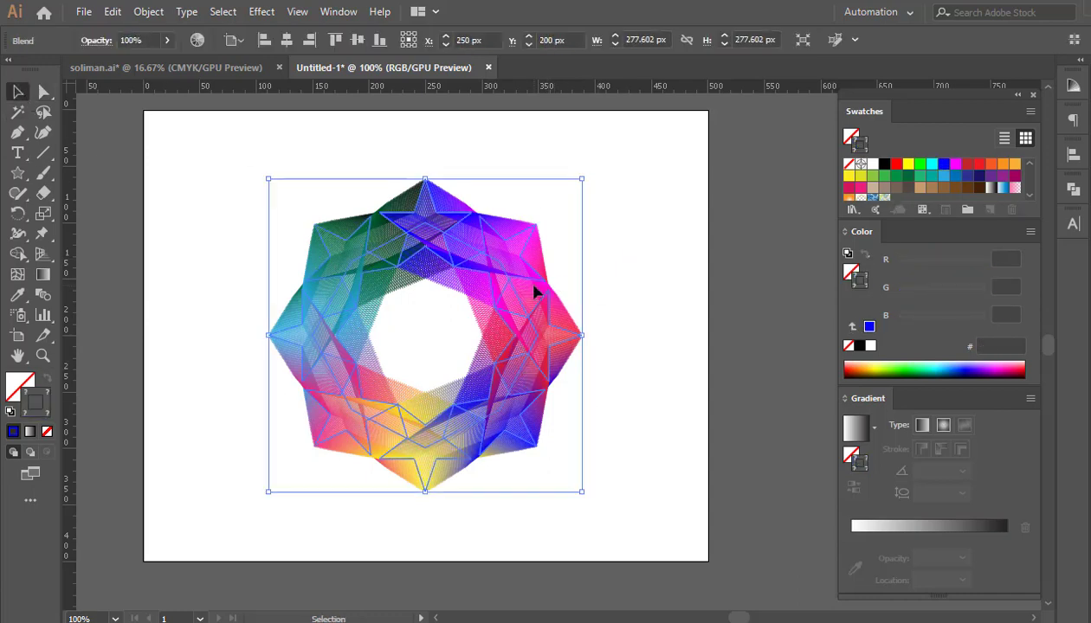
{"action": "left_click_drag", "start_coordinate": [584, 173], "coordinate": [624, 265]}
{"action": "left_click_drag", "start_coordinate": [634, 249], "coordinate": [627, 241]}
{"action": "left_click", "coordinate": [627, 241]}
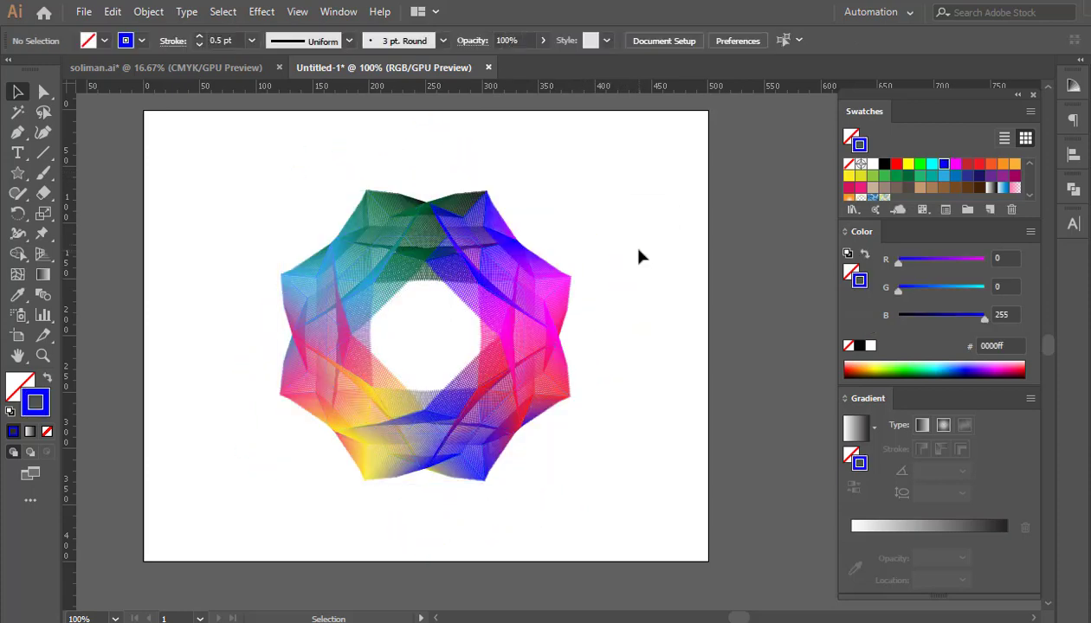
{"action": "scroll", "coordinate": [592, 238], "scroll_direction": "up", "scroll_amount": 1}
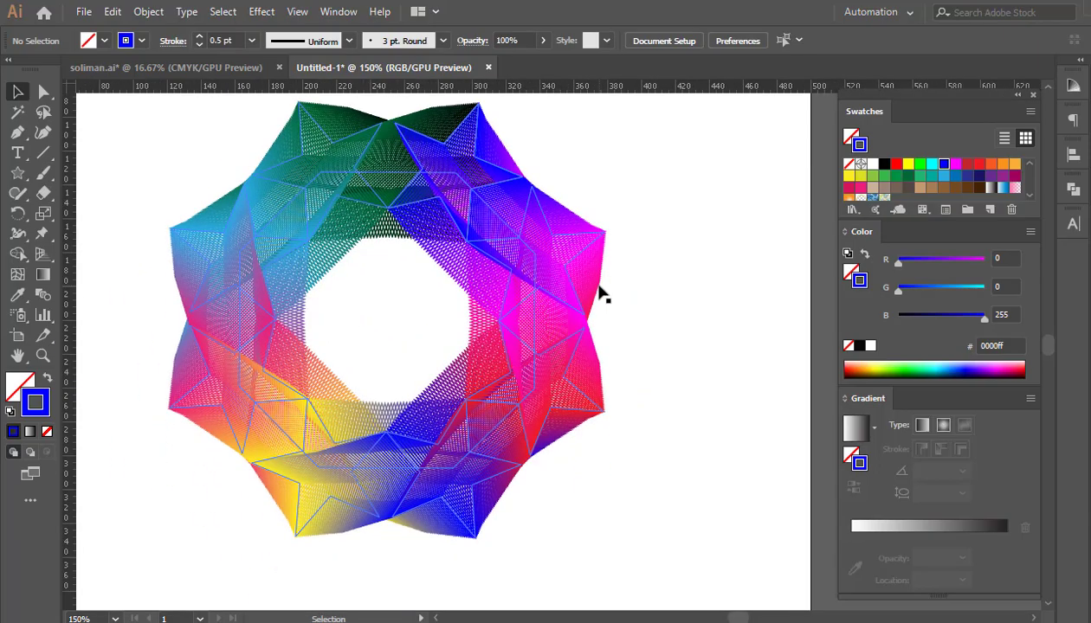